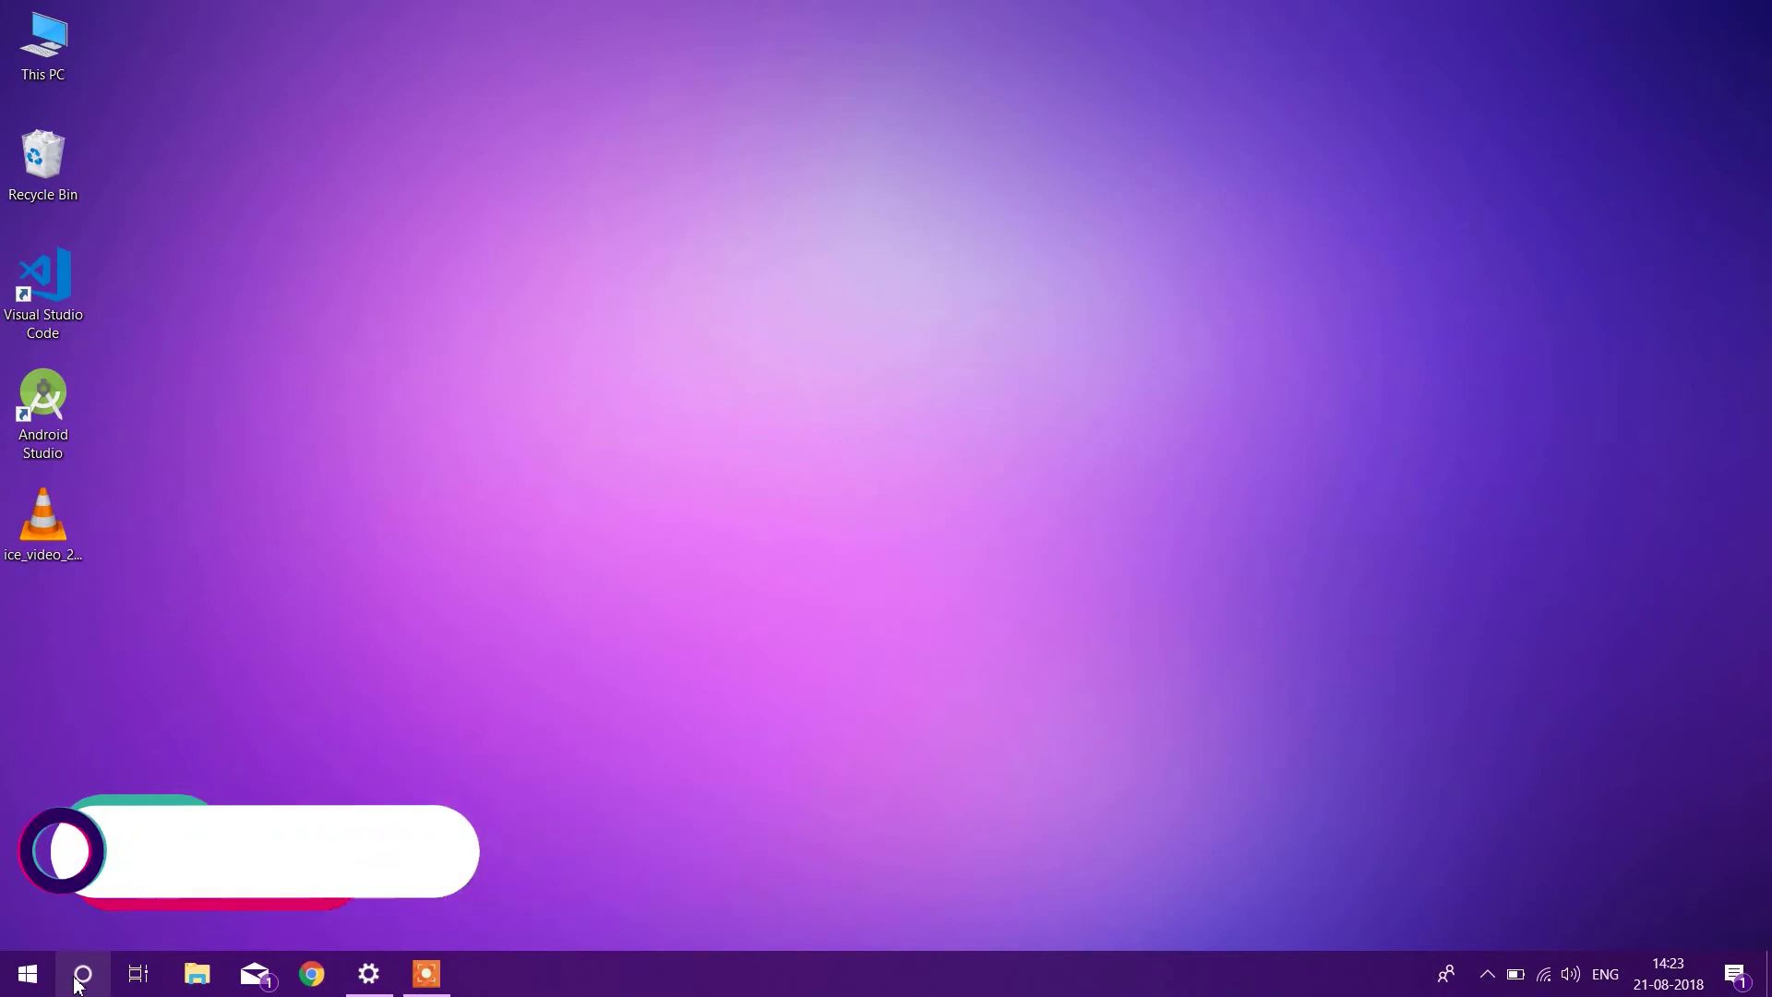
- Search for 'control' from the taskbar and launch Control Panel
left_click(81, 978)
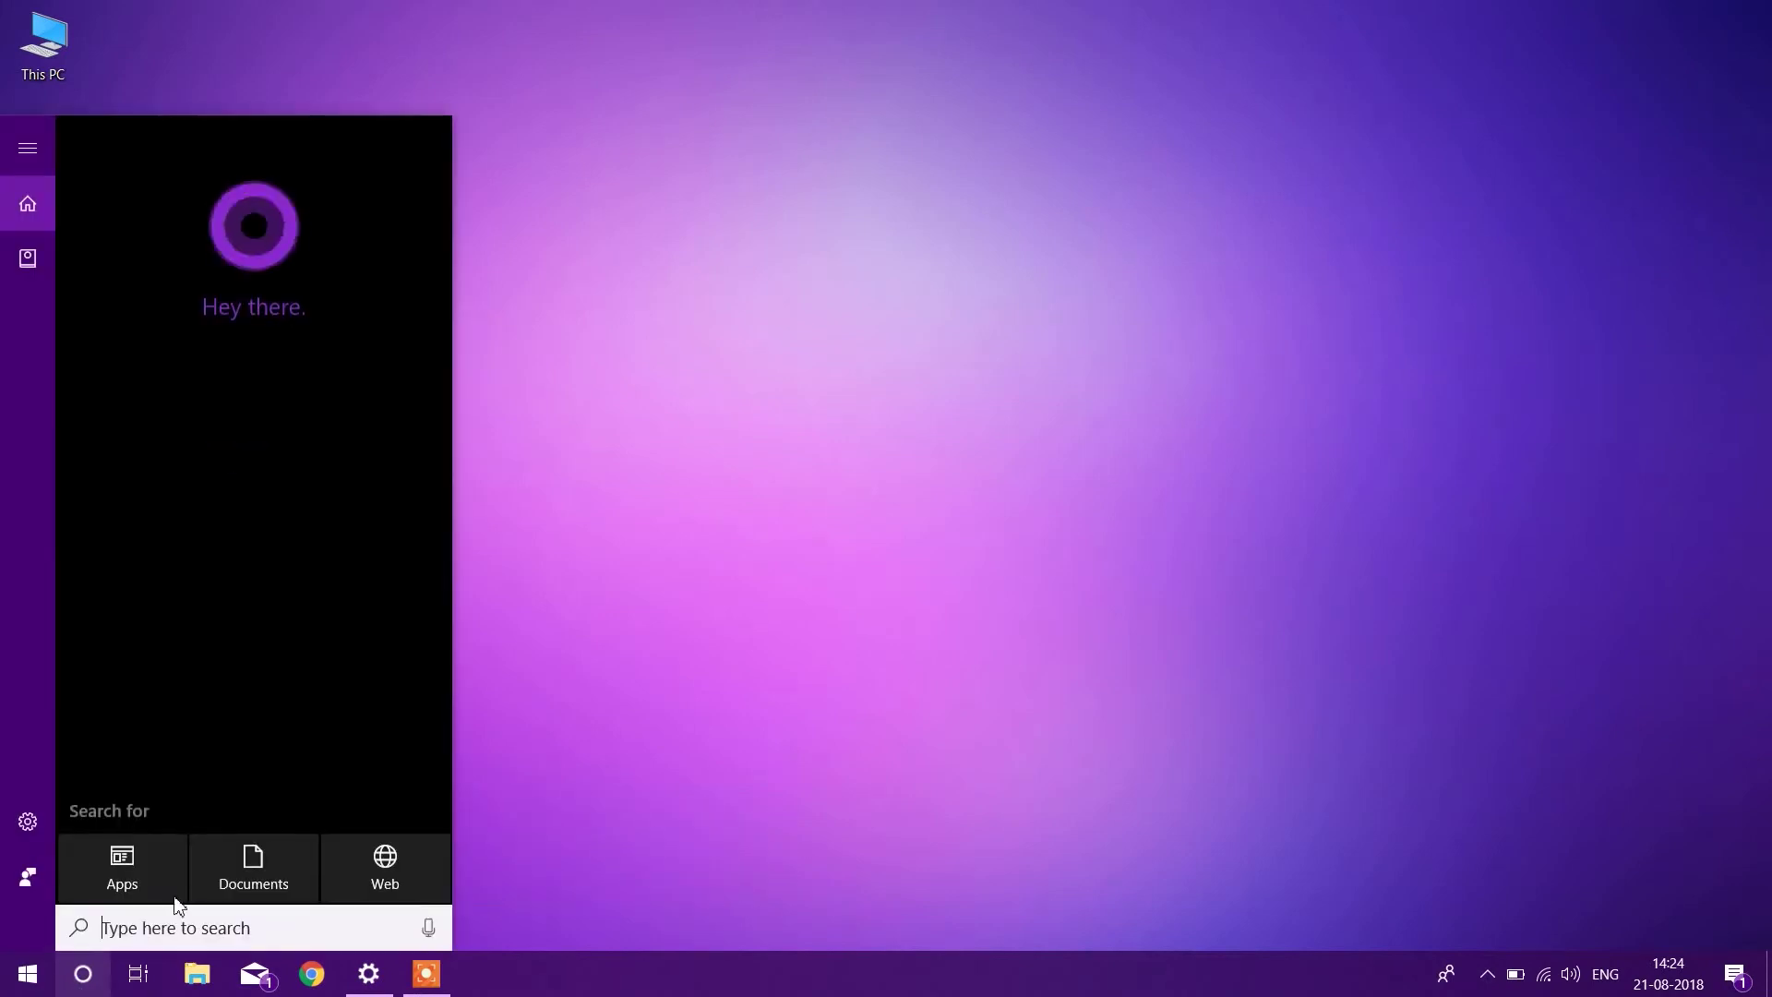
type("control")
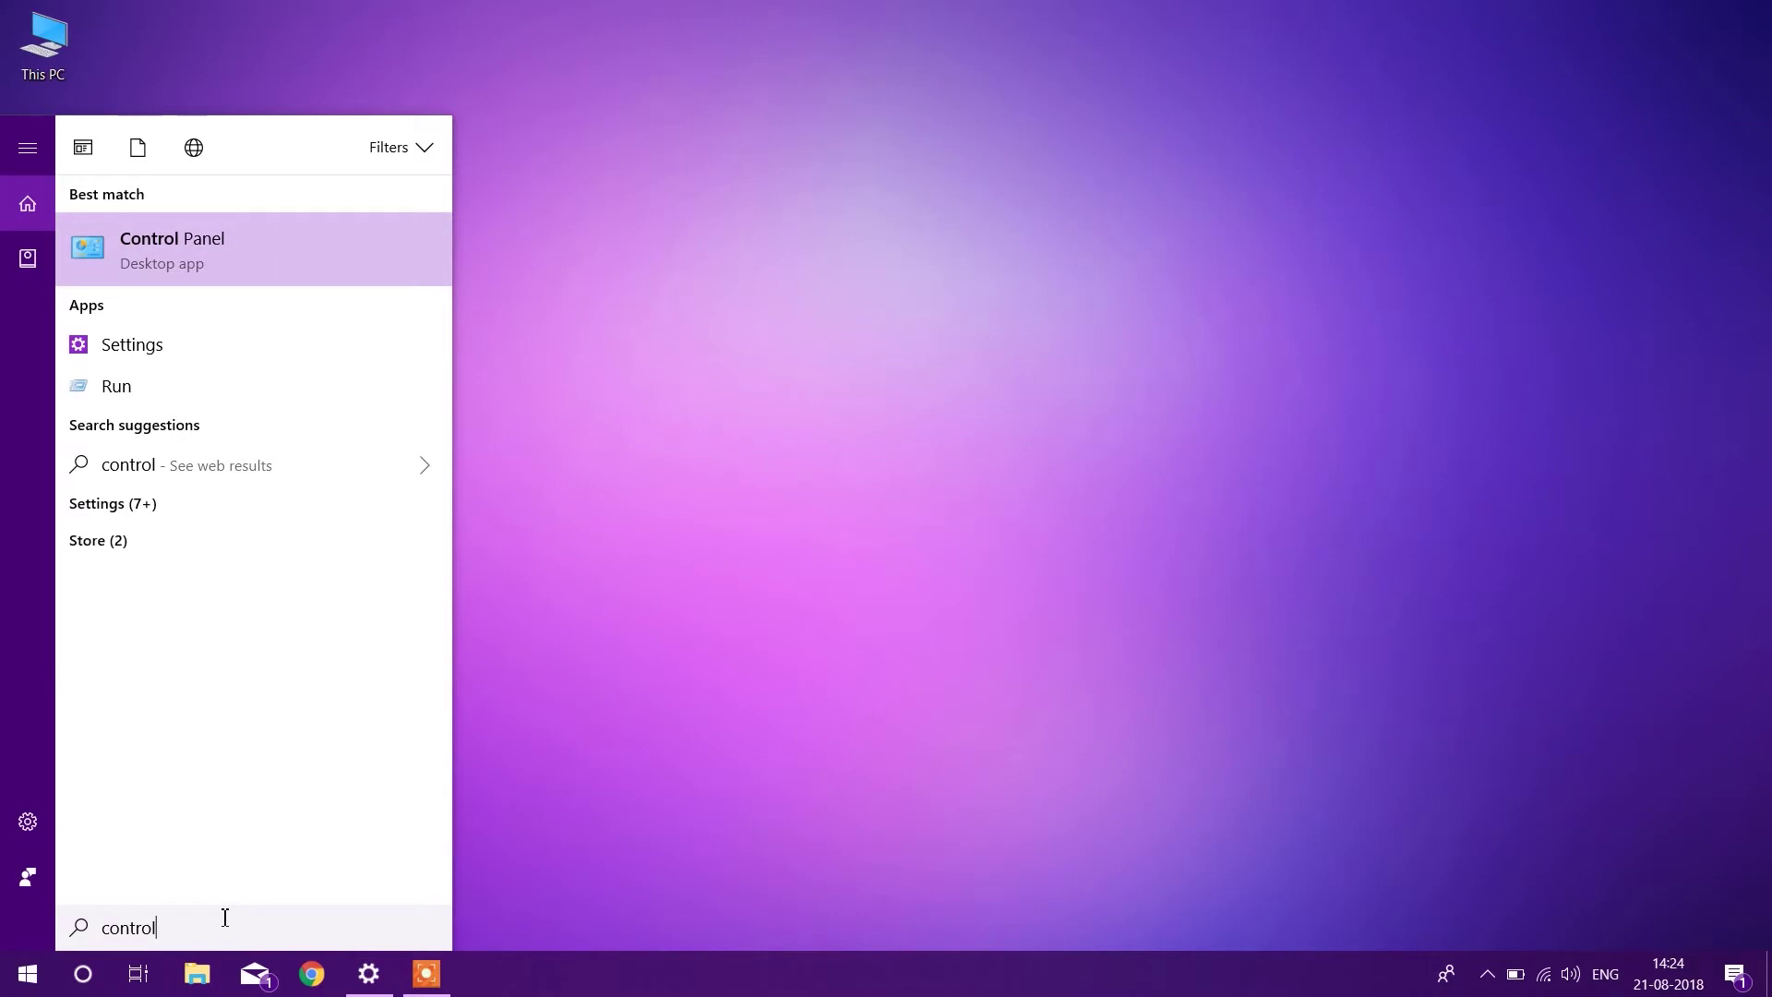
key("Return")
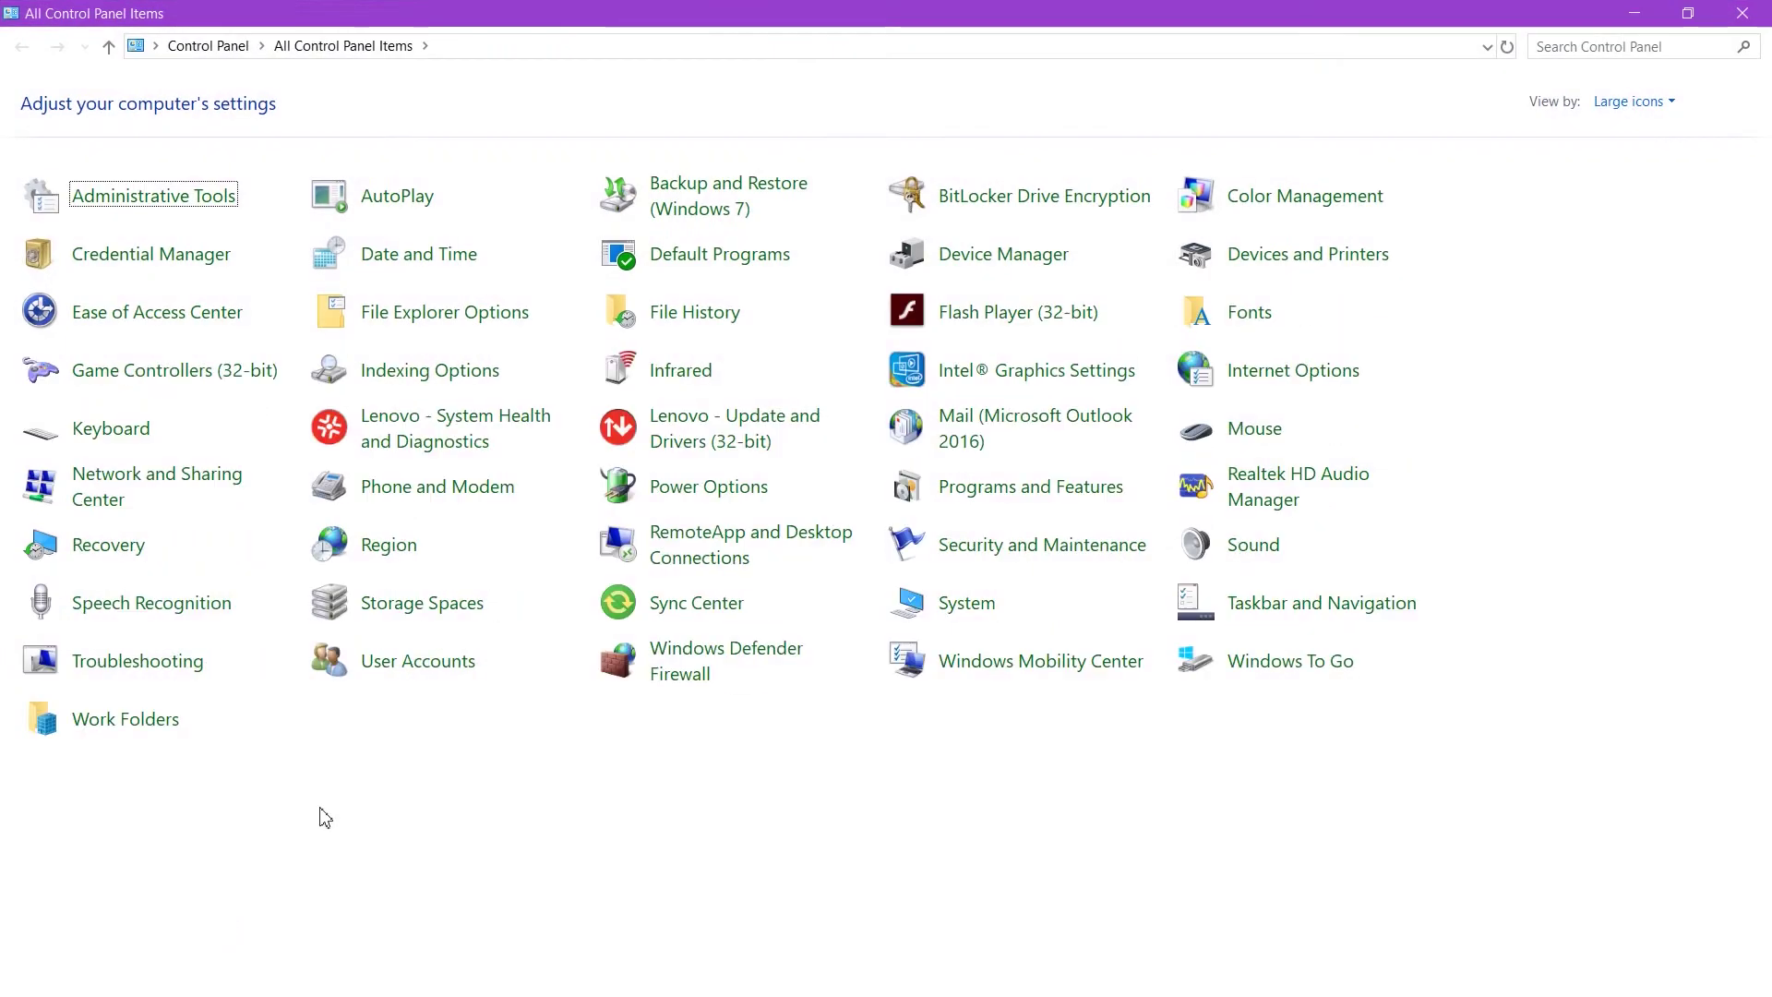
- In Game Controllers, check the USB Network Joystick properties and request its Keyboard & Mouse Setting
left_click(229, 381)
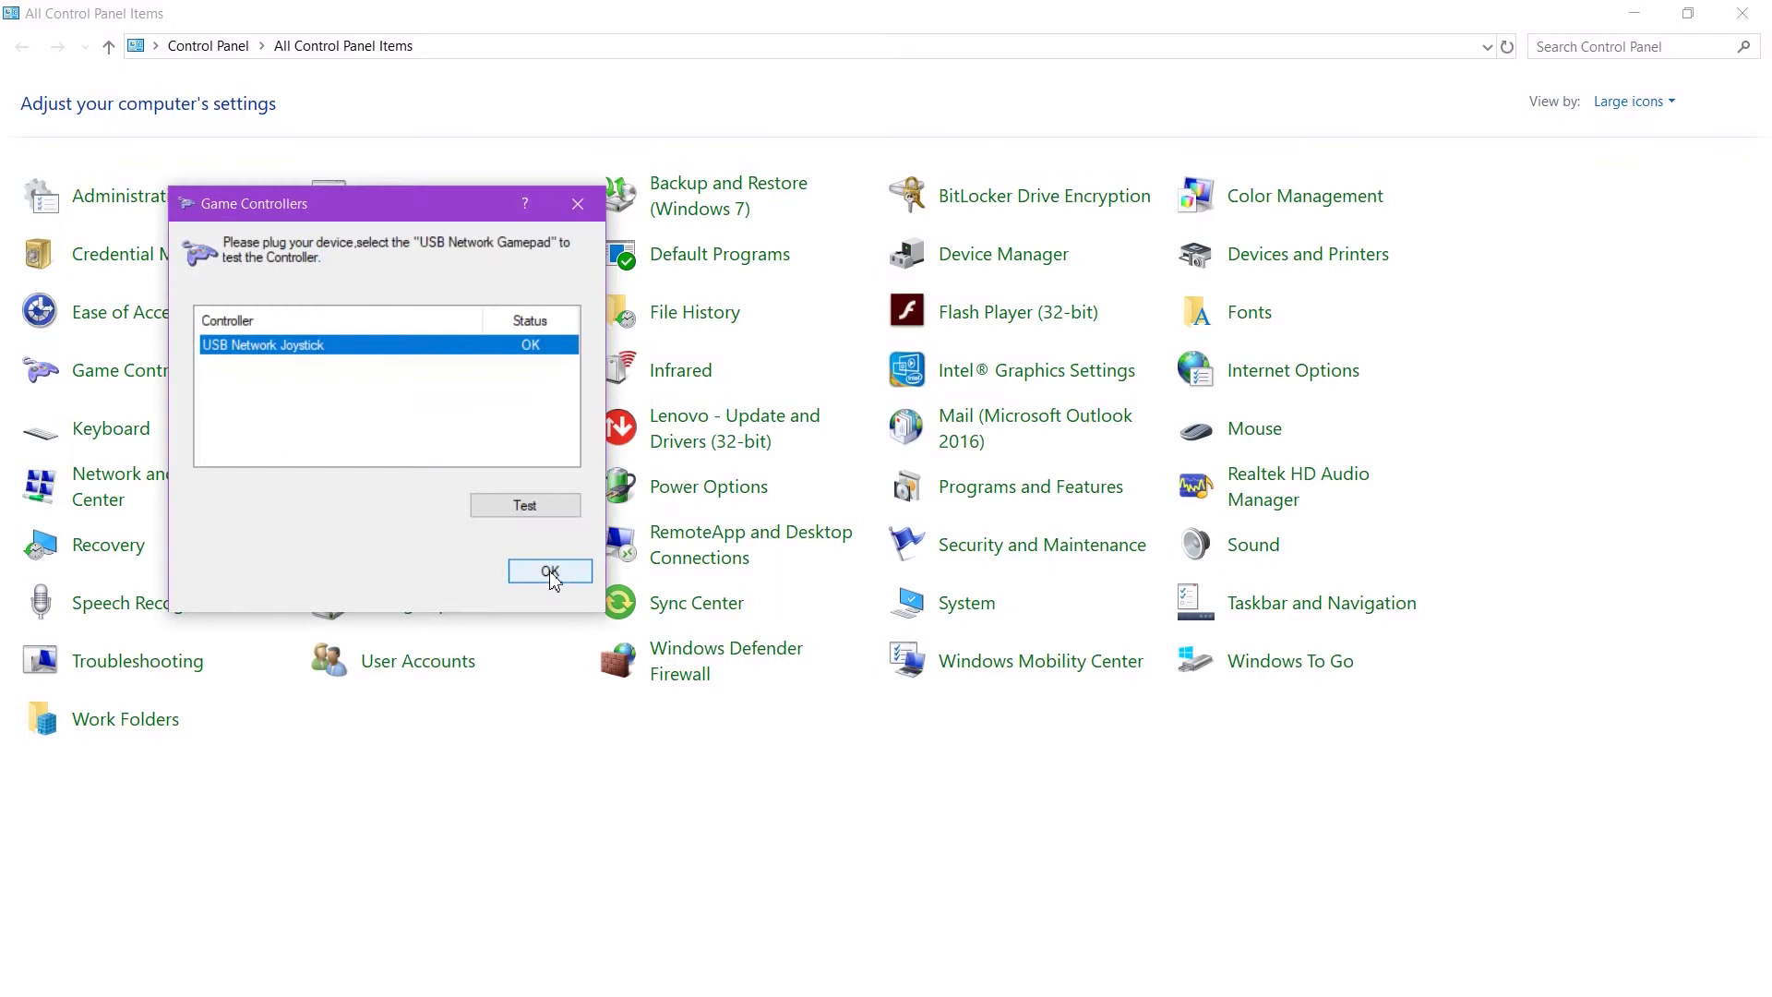
left_click(509, 507)
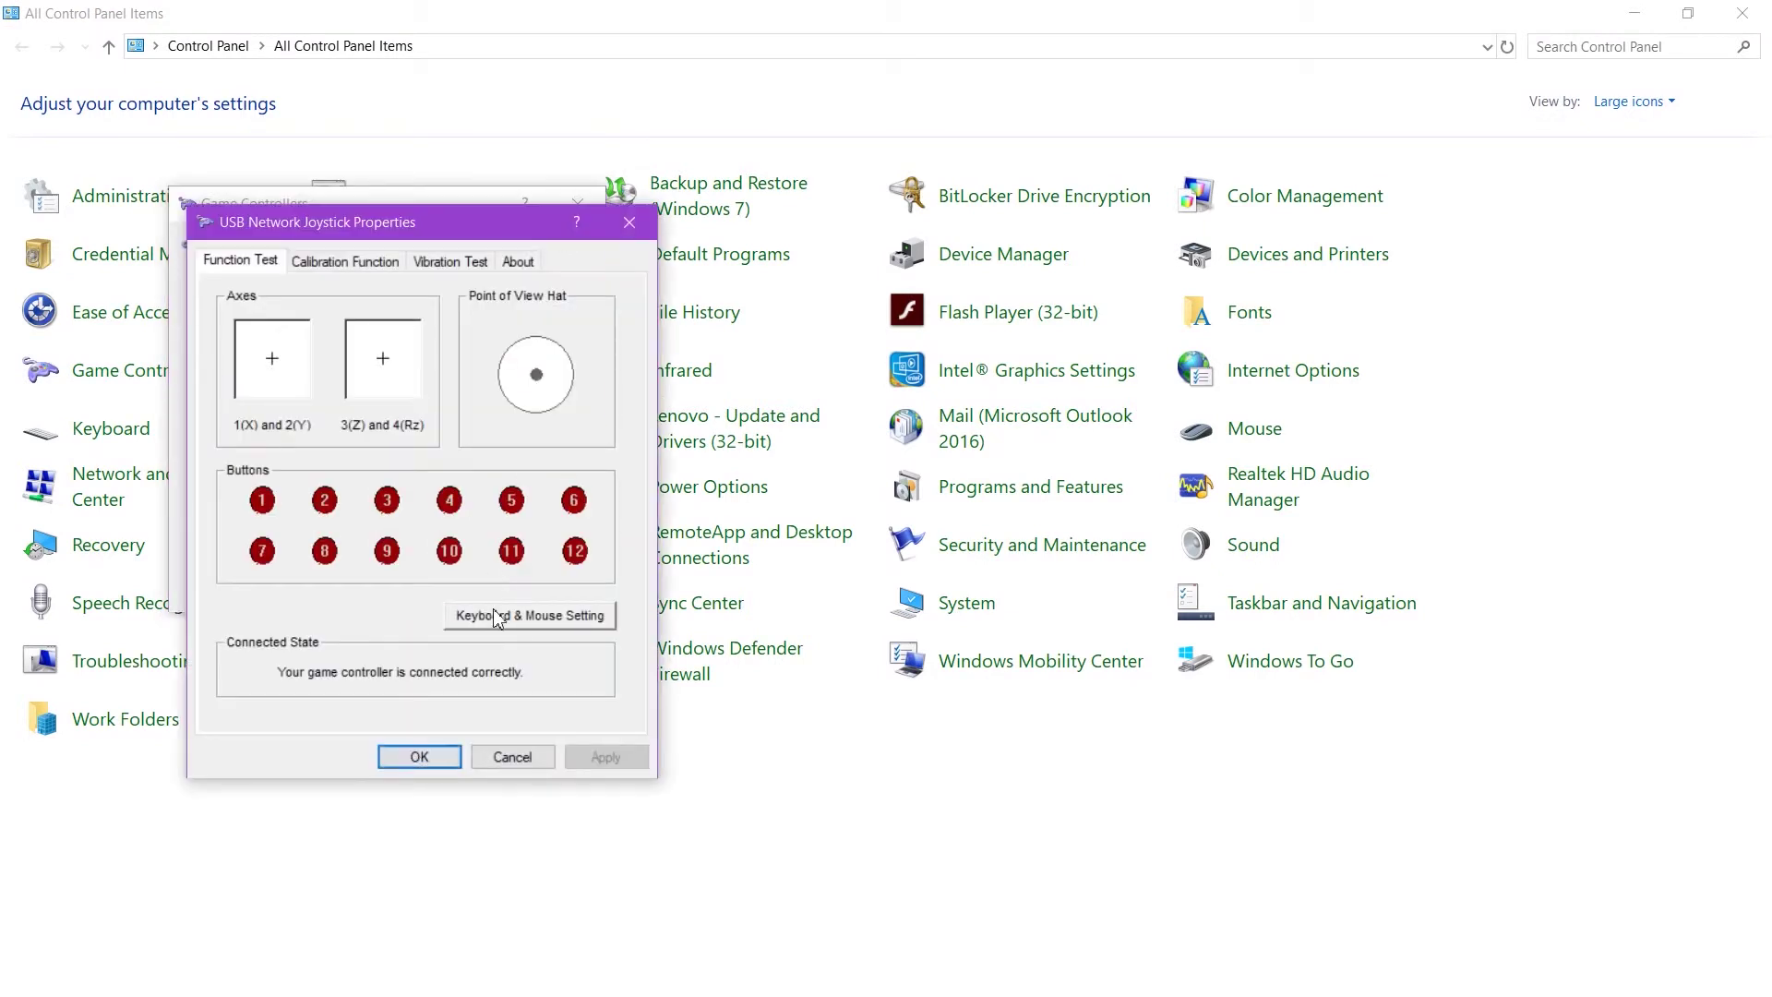
left_click(419, 757)
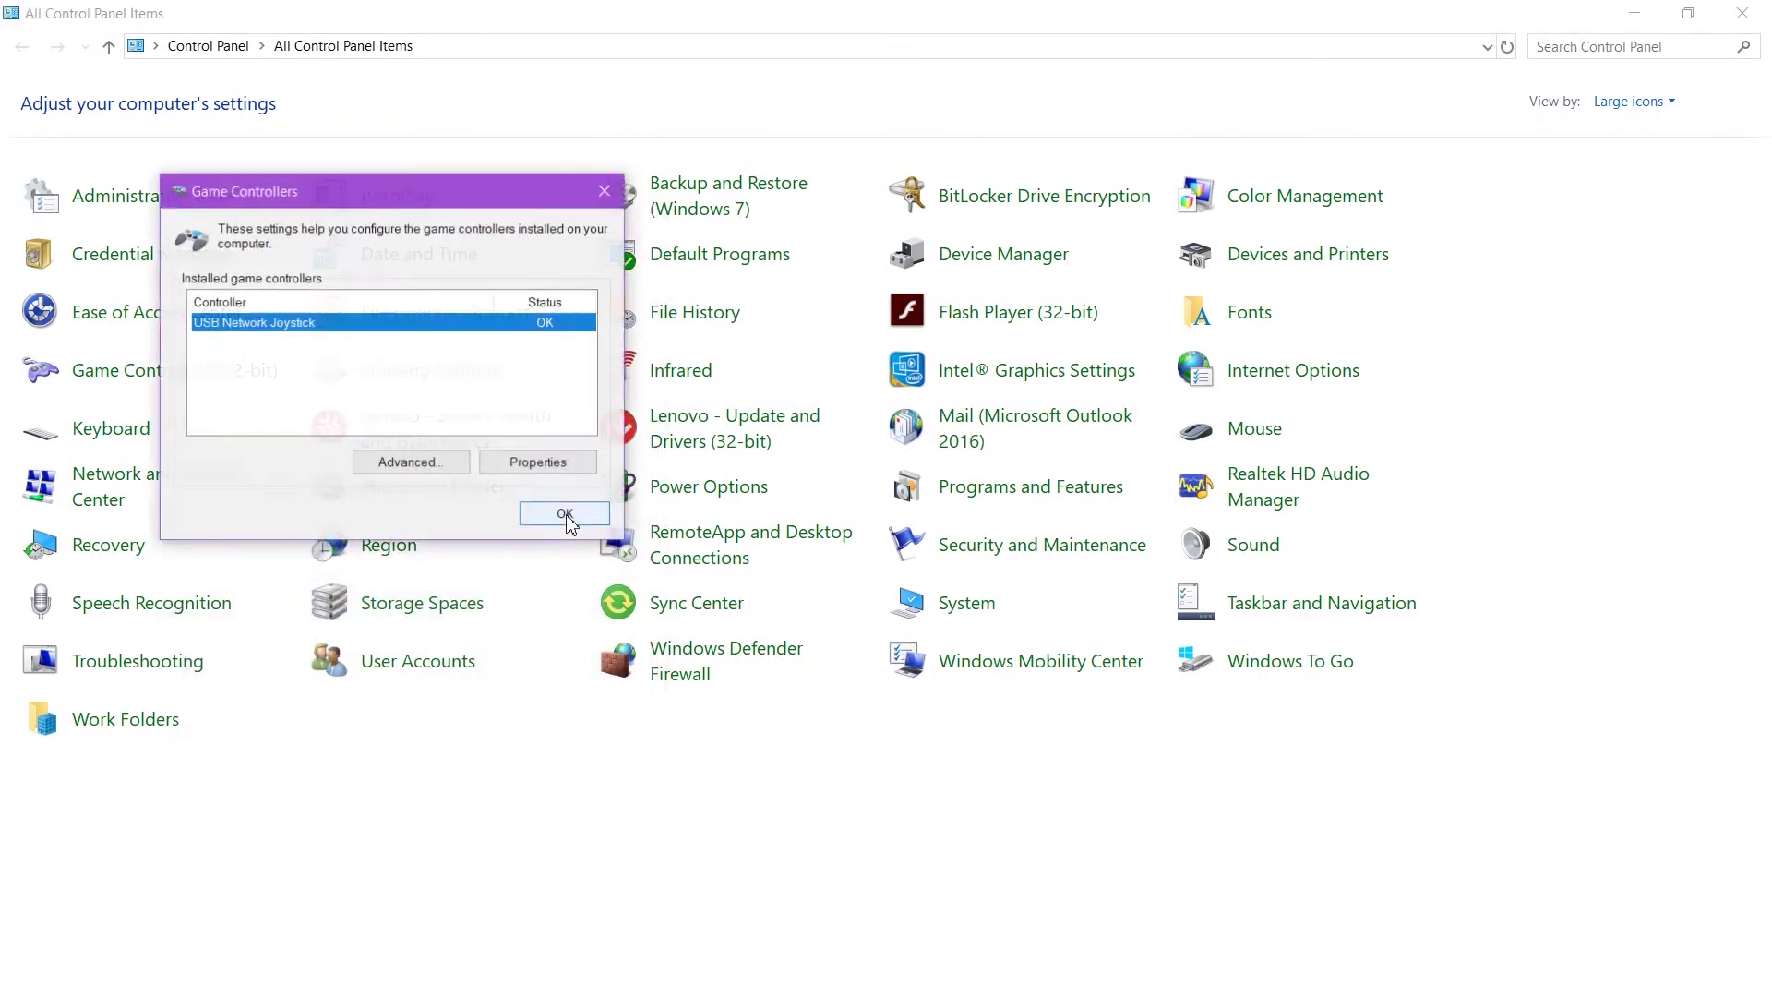
left_click(530, 472)
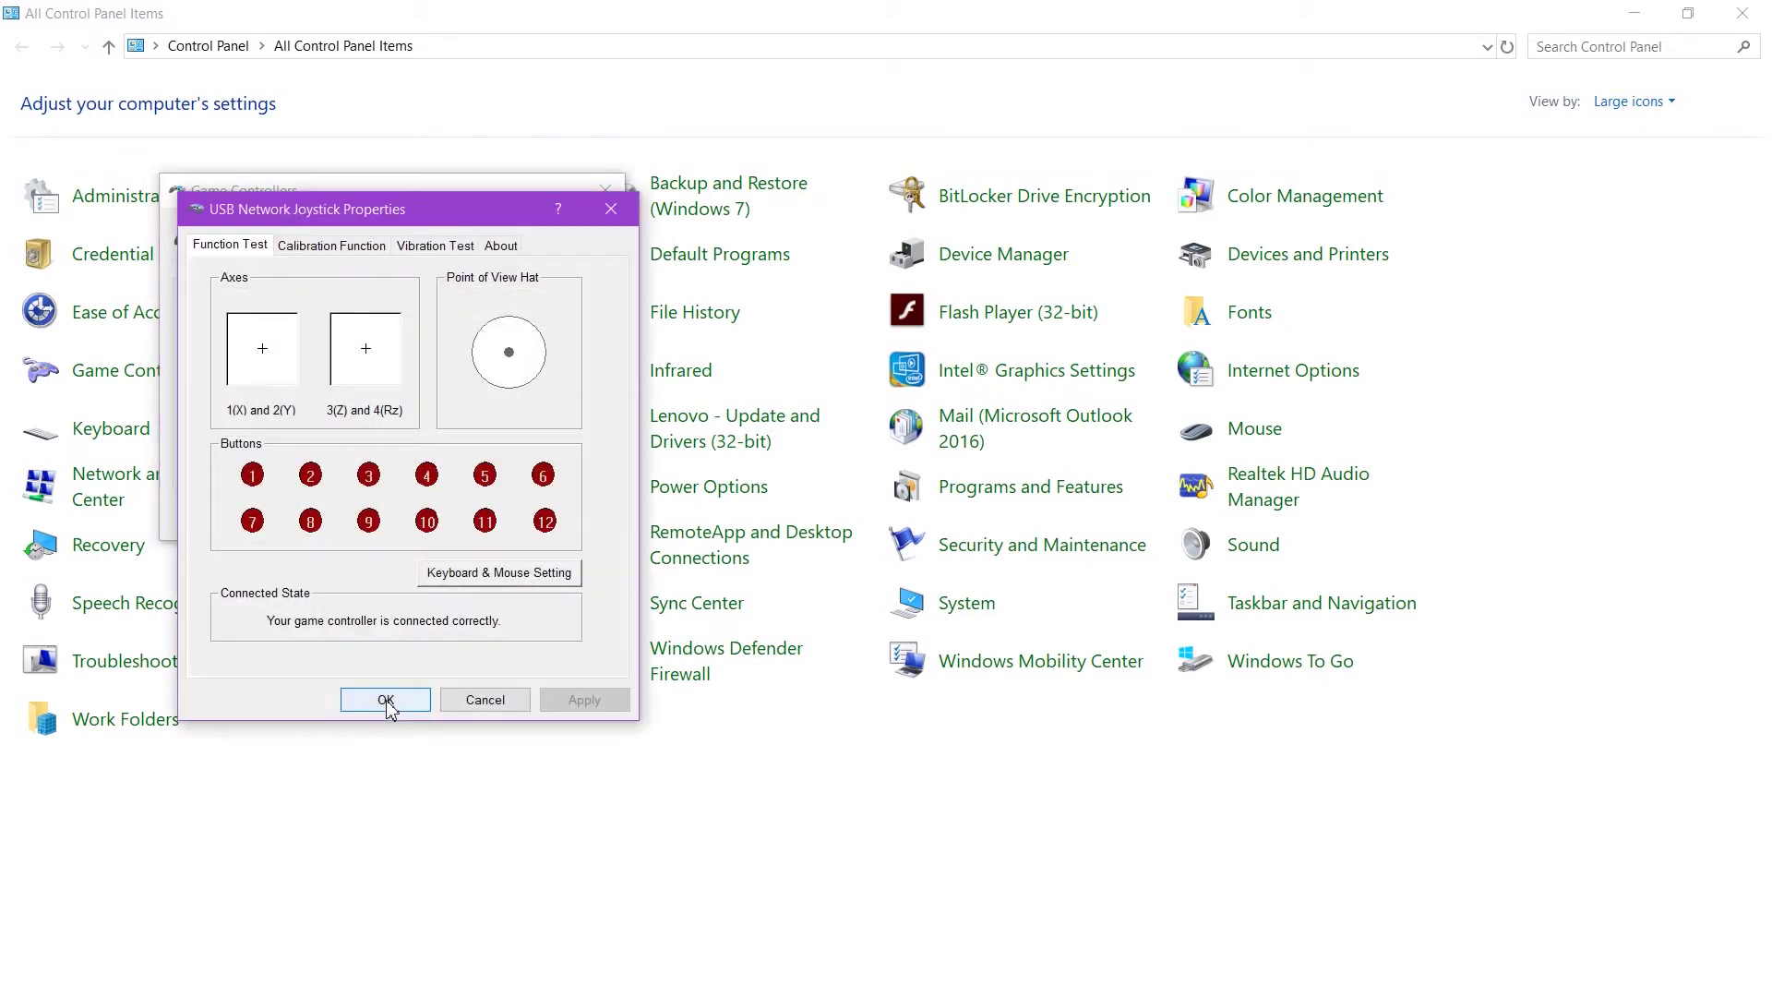
left_click(470, 586)
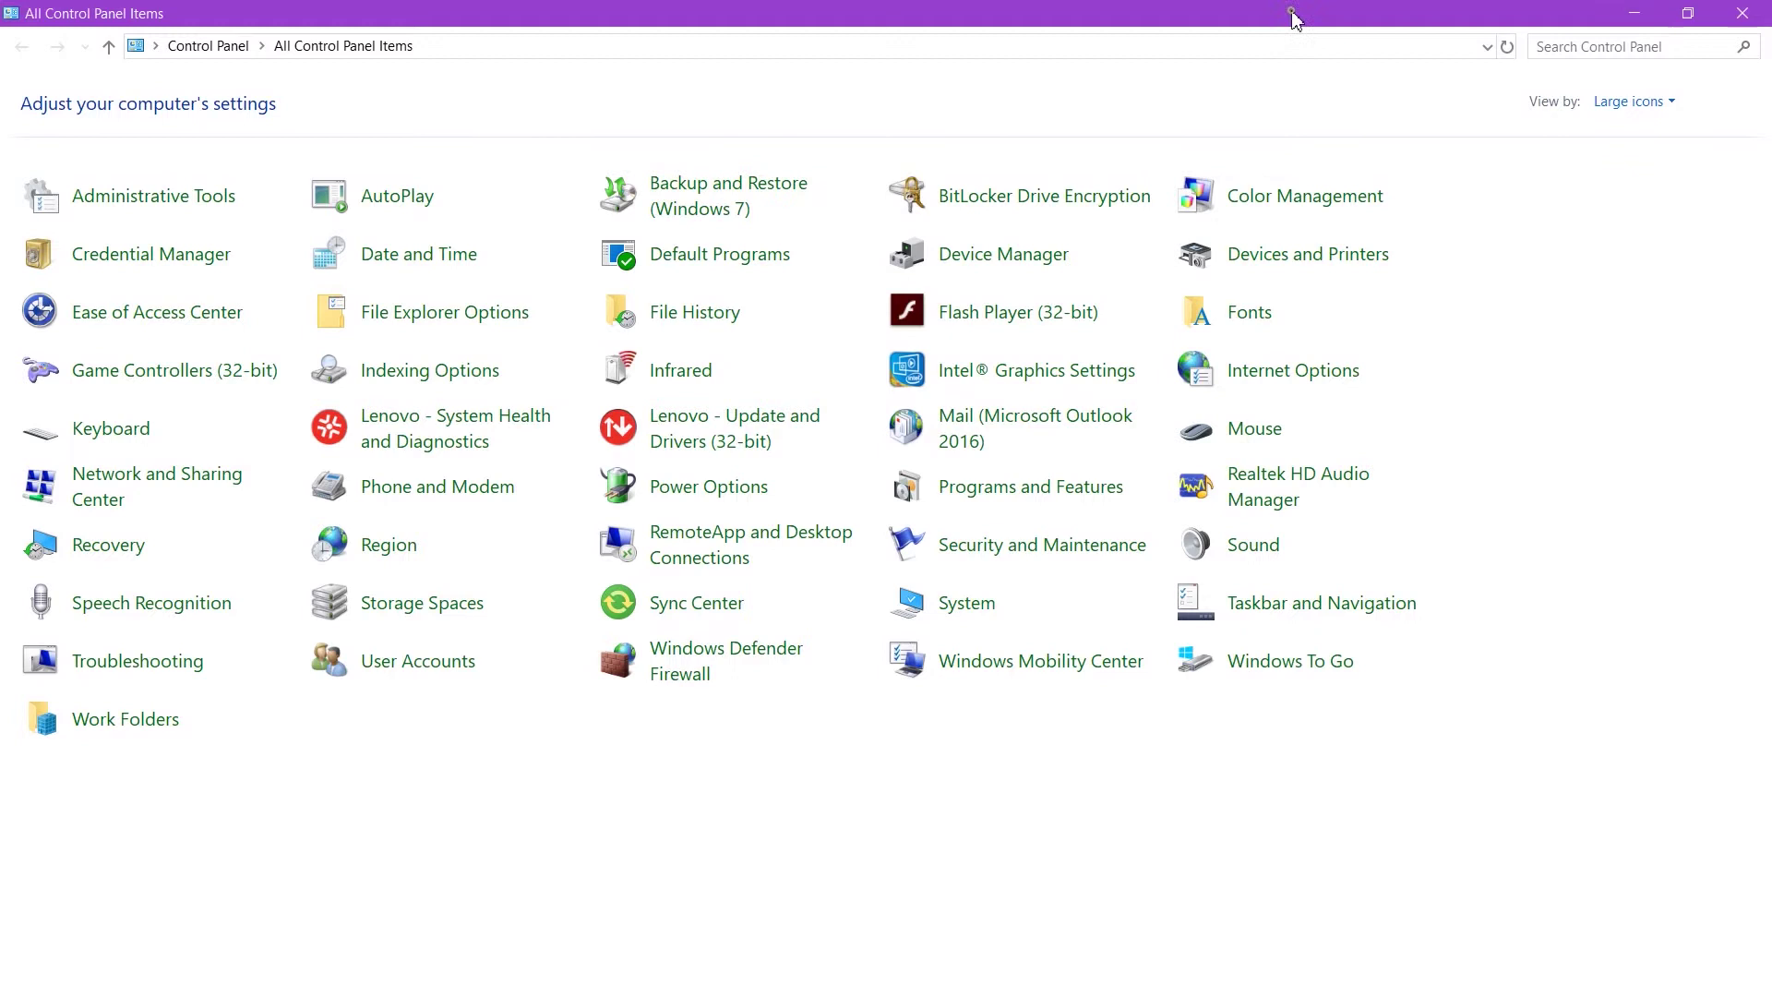
- Close Control Panel and turn on Keyboard & Mouse Mode, leaving Key 1 unassigned
left_click_drag(1293, 16, 1365, 408)
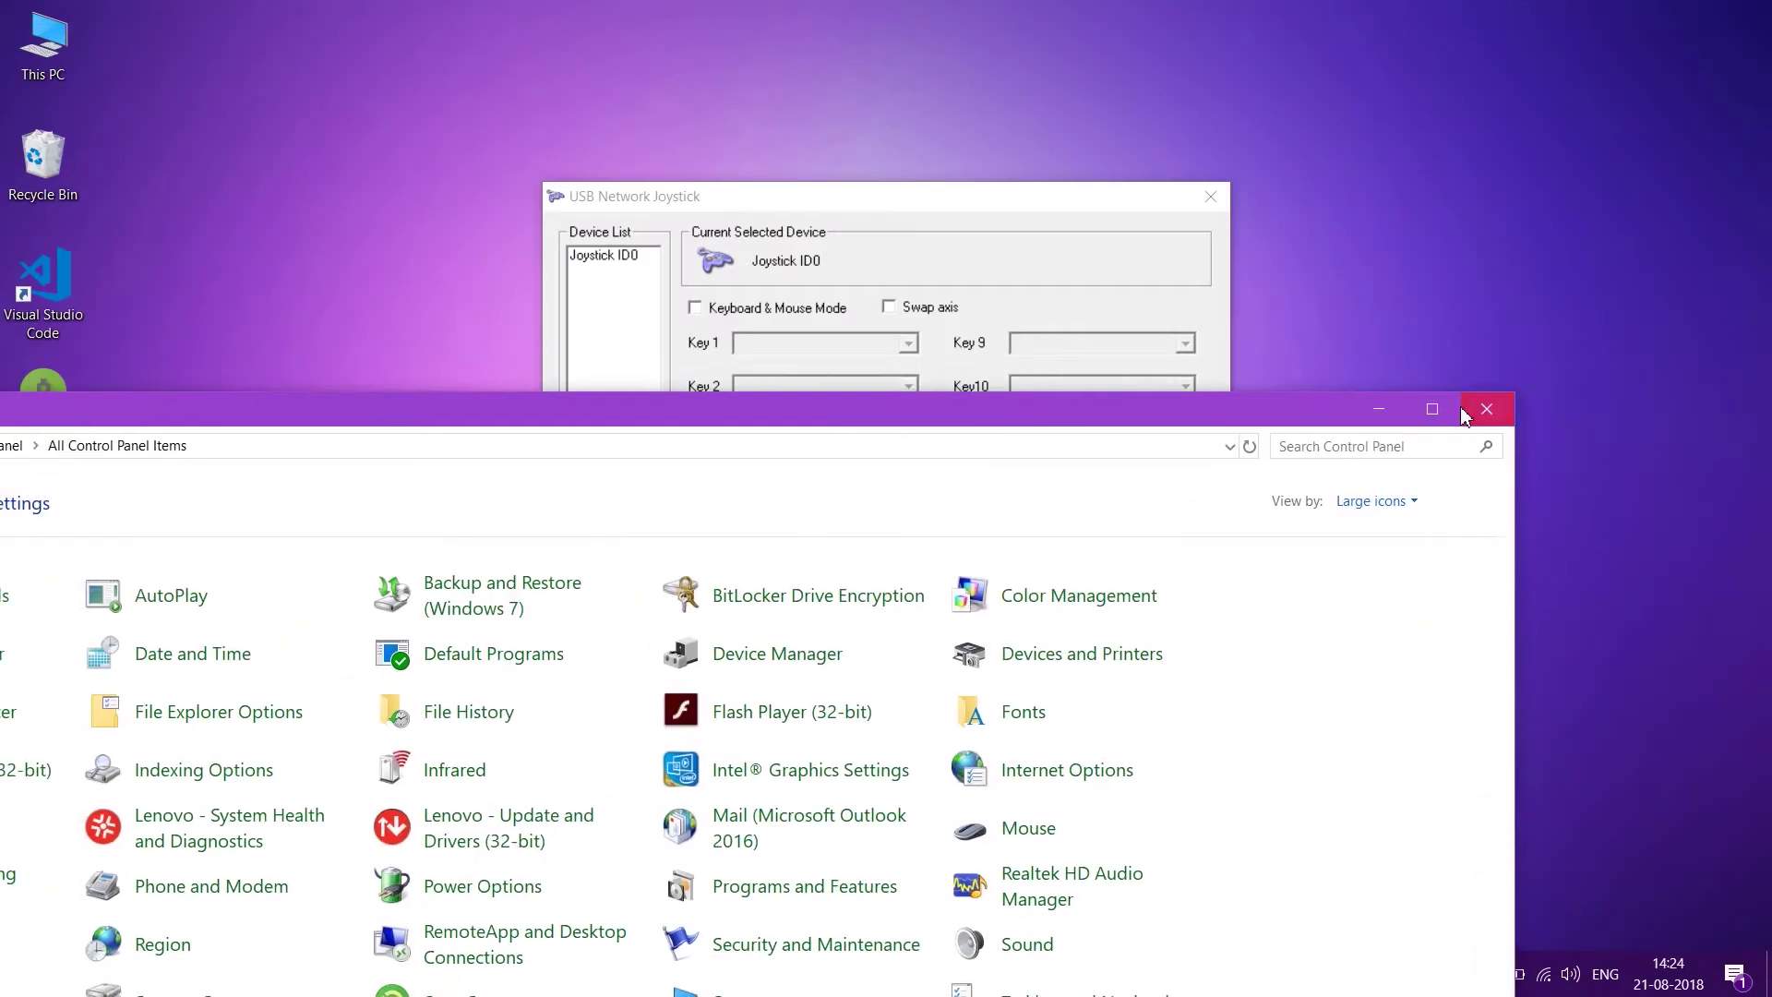
left_click(1486, 409)
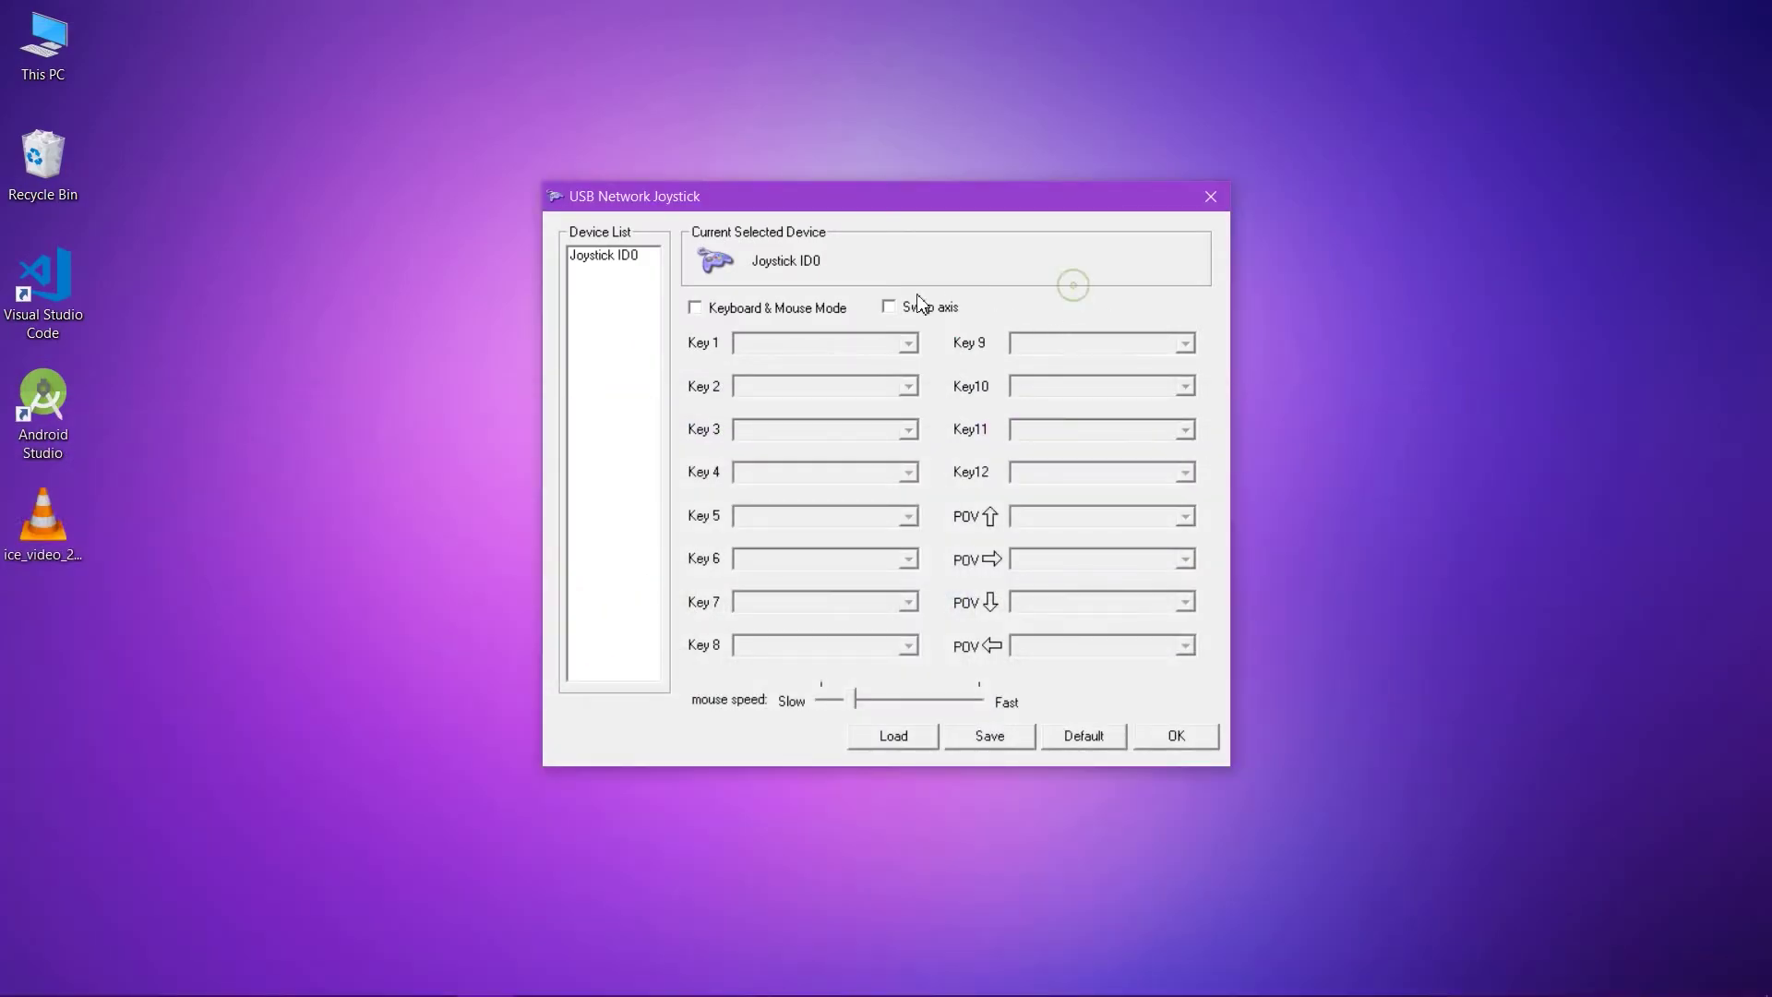
left_click(824, 314)
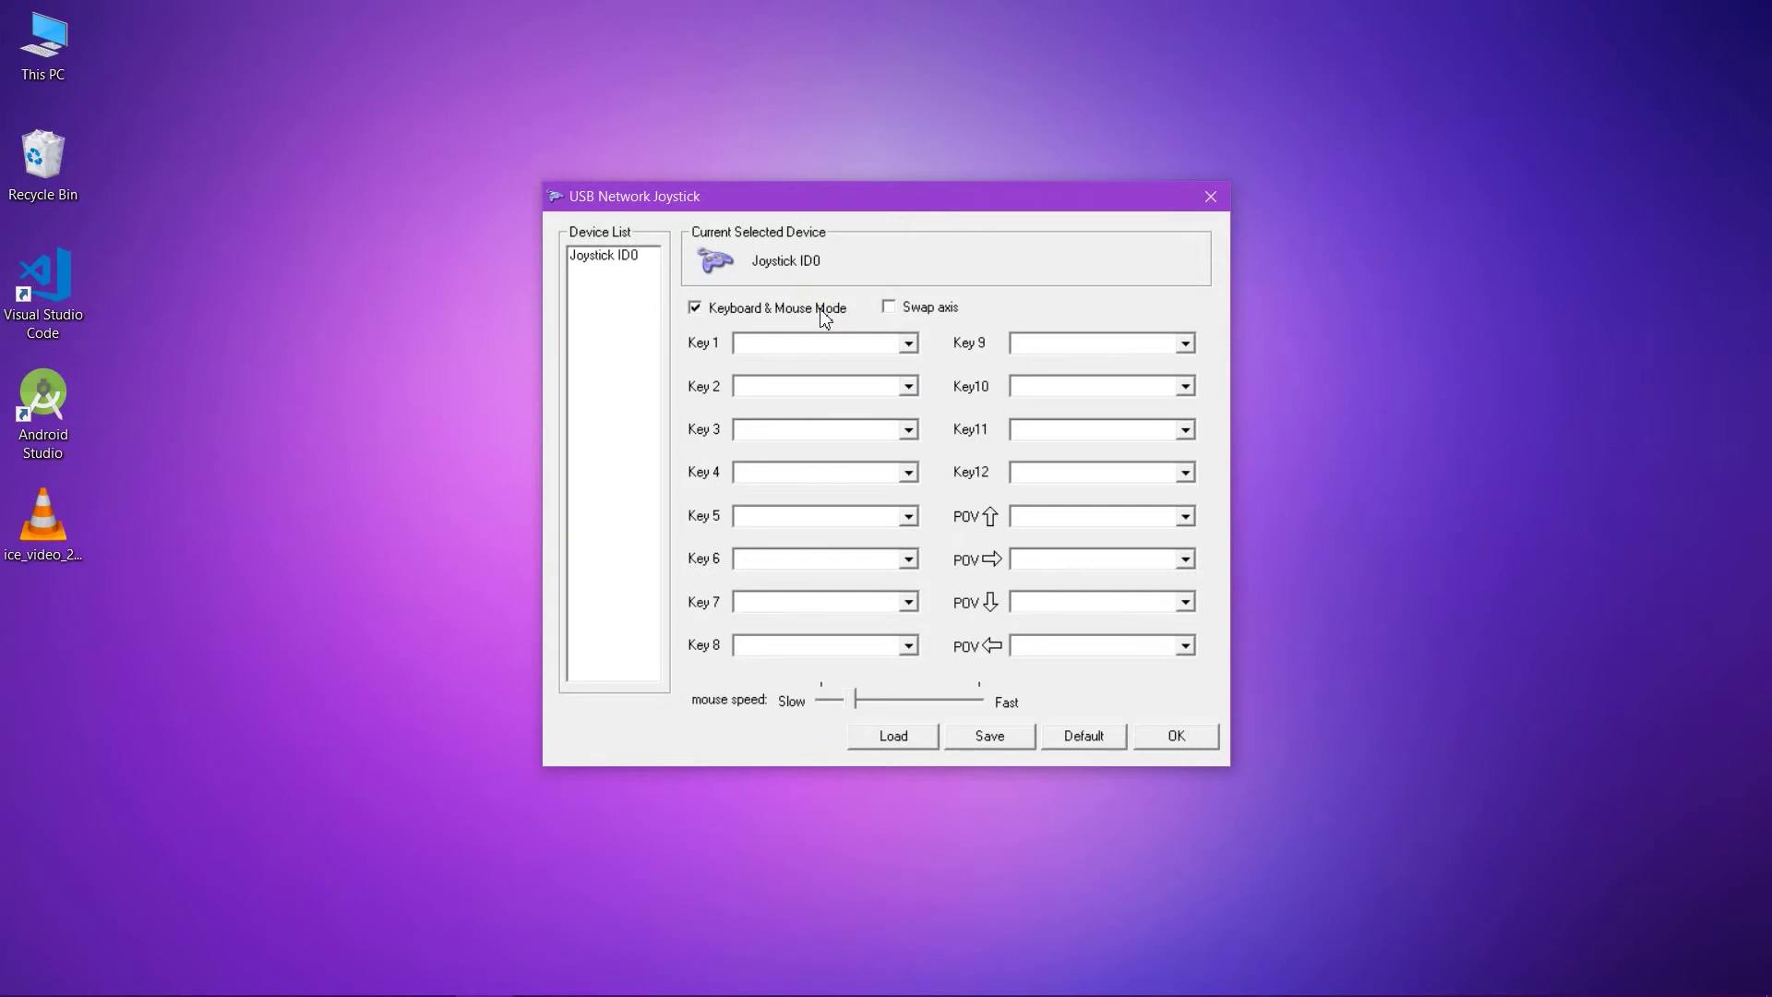
left_click(871, 345)
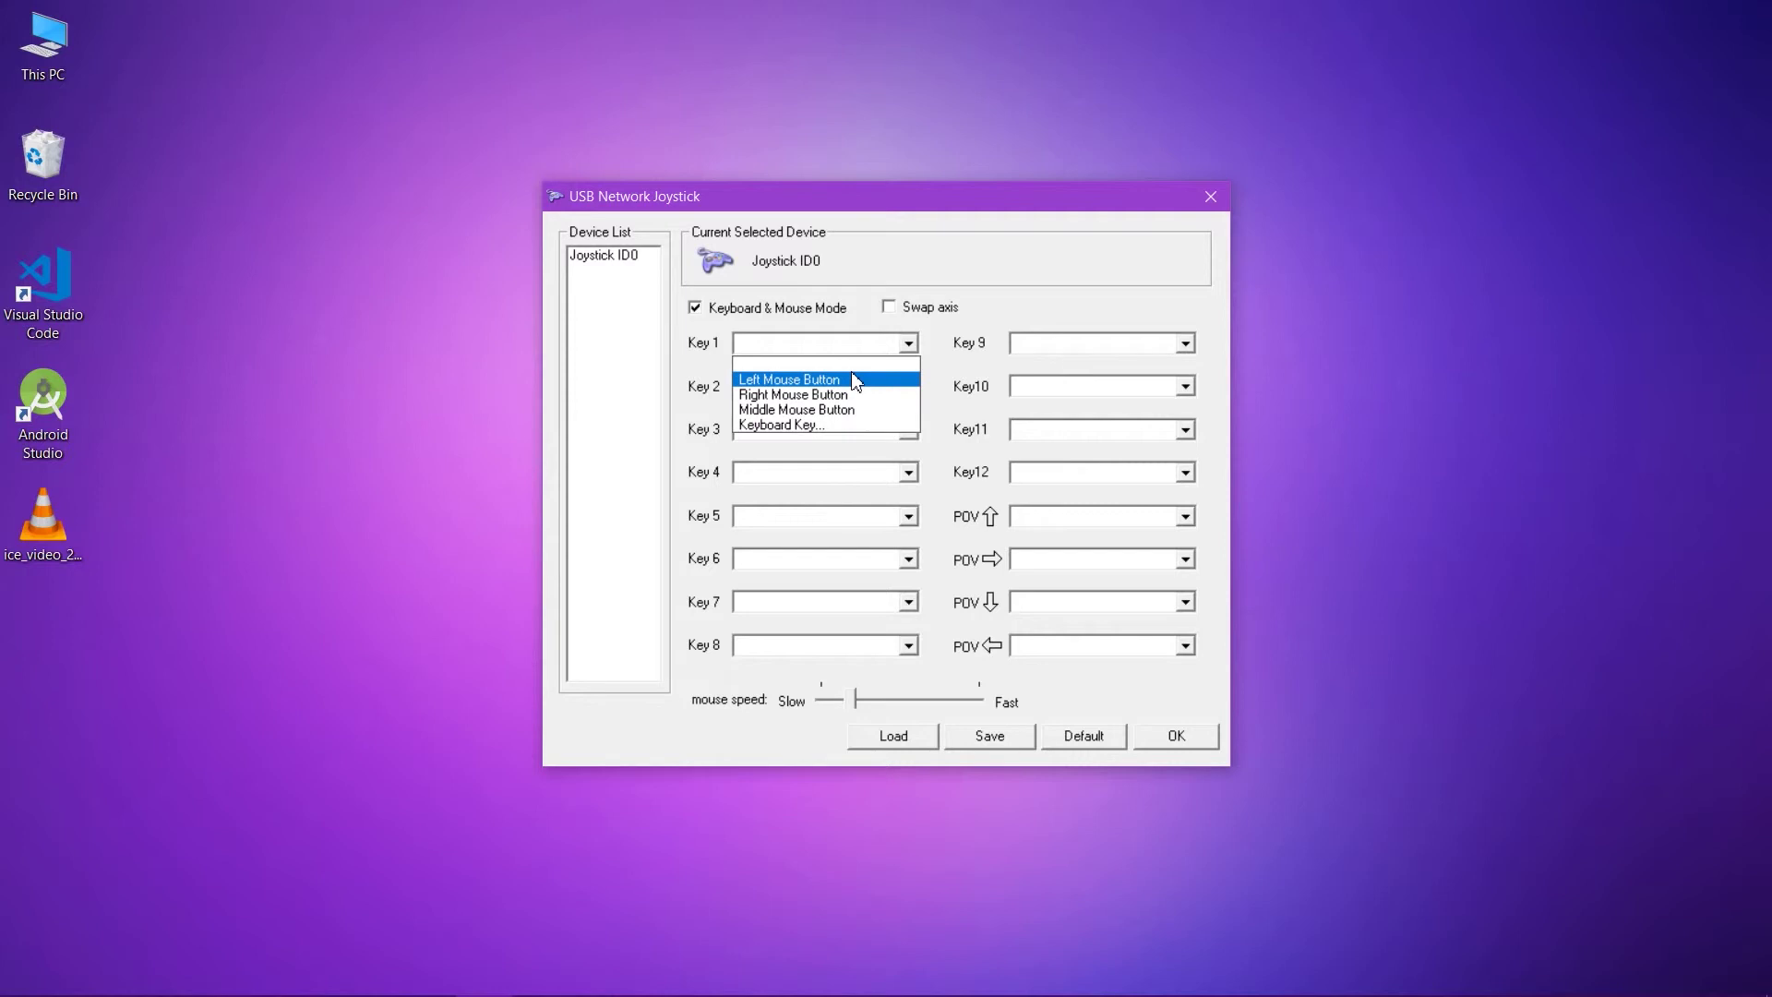
left_click(854, 379)
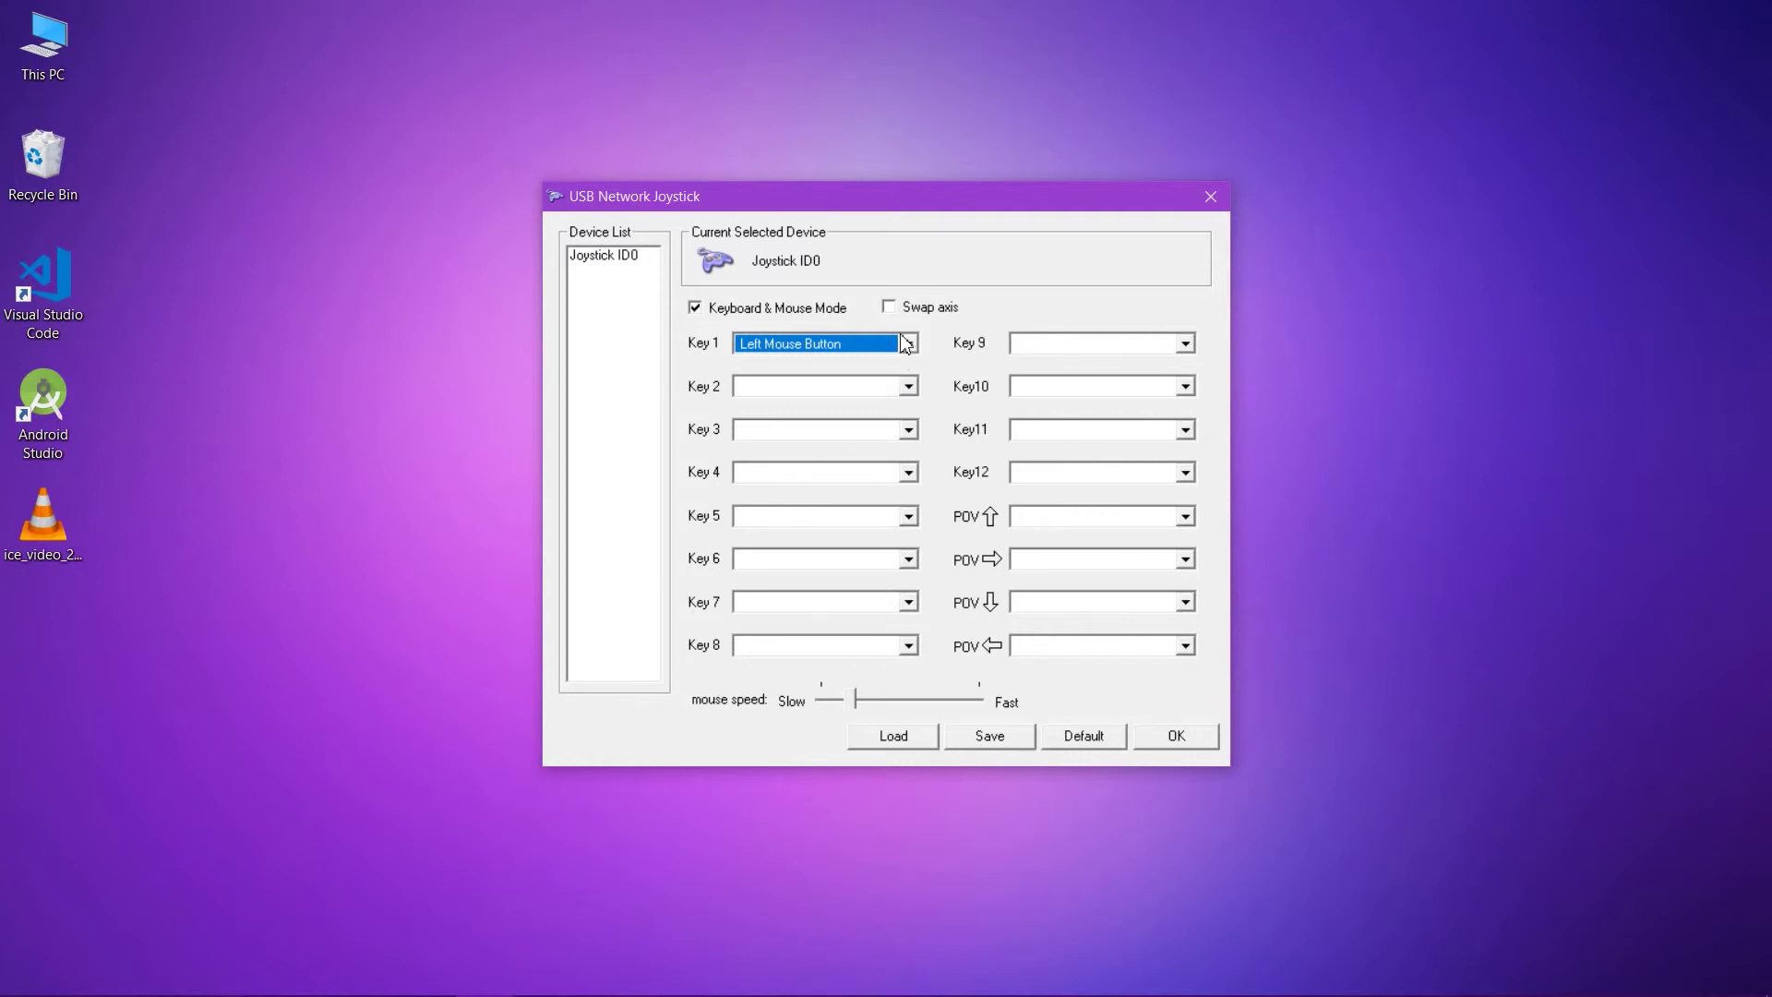
left_click(905, 344)
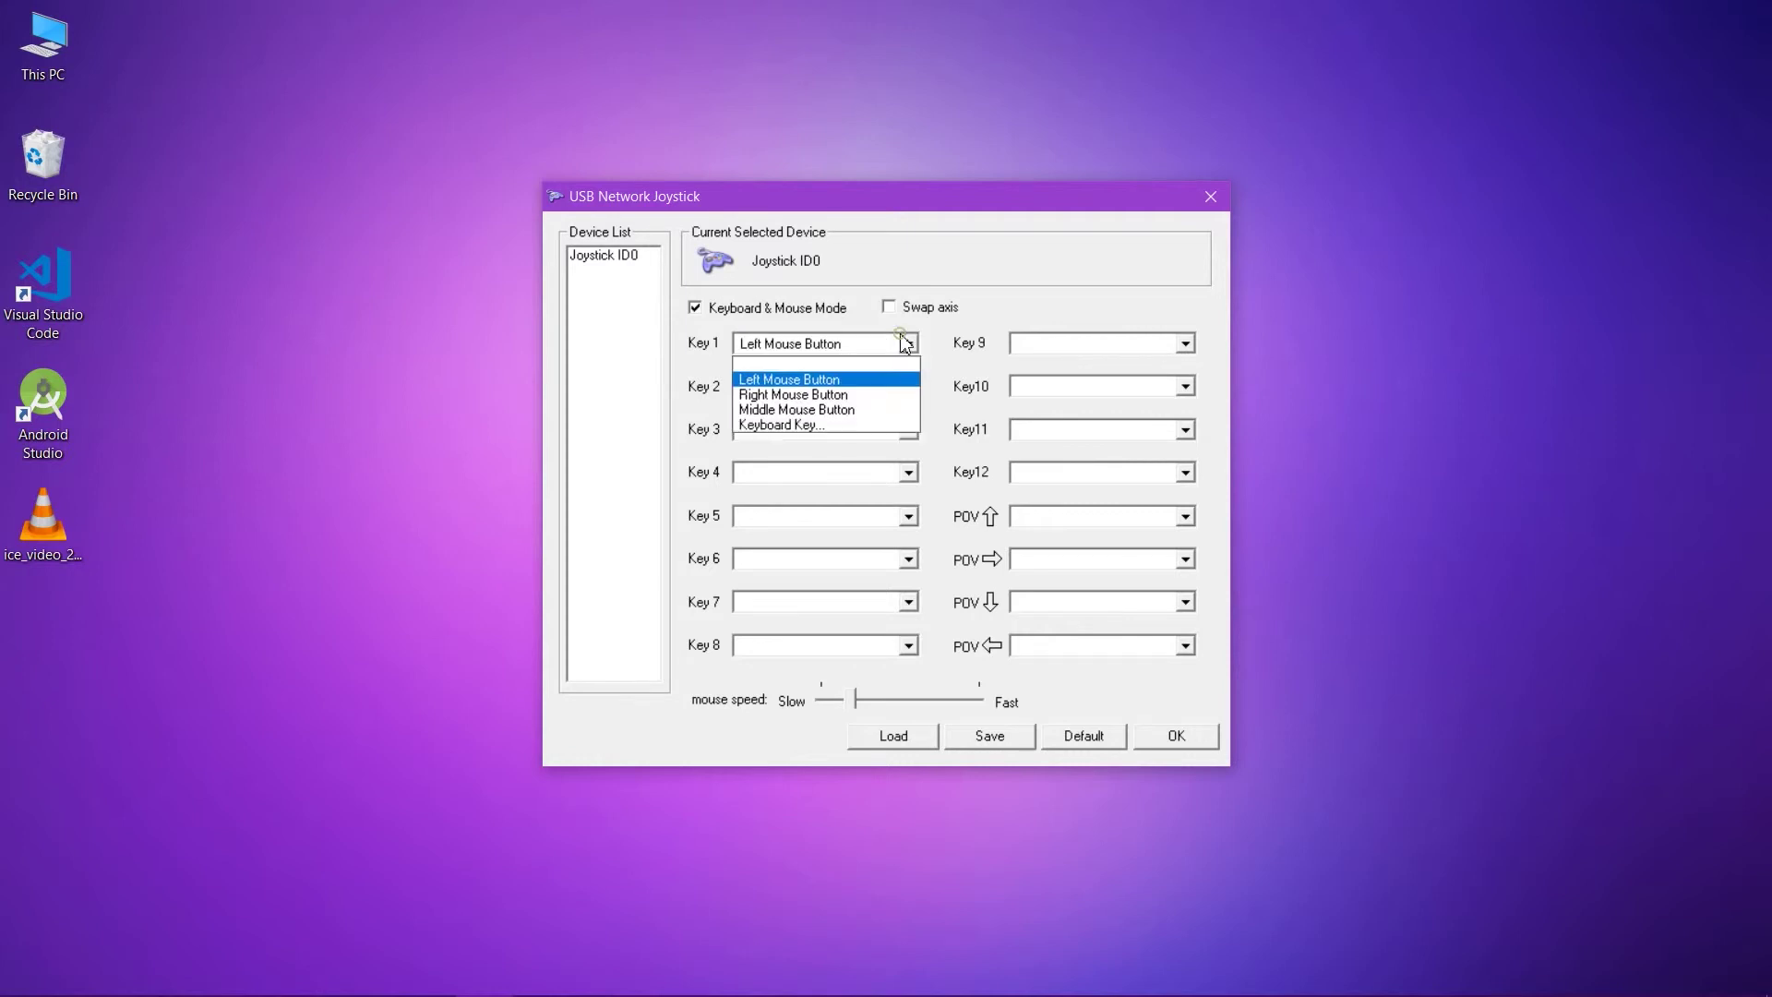
left_click(861, 365)
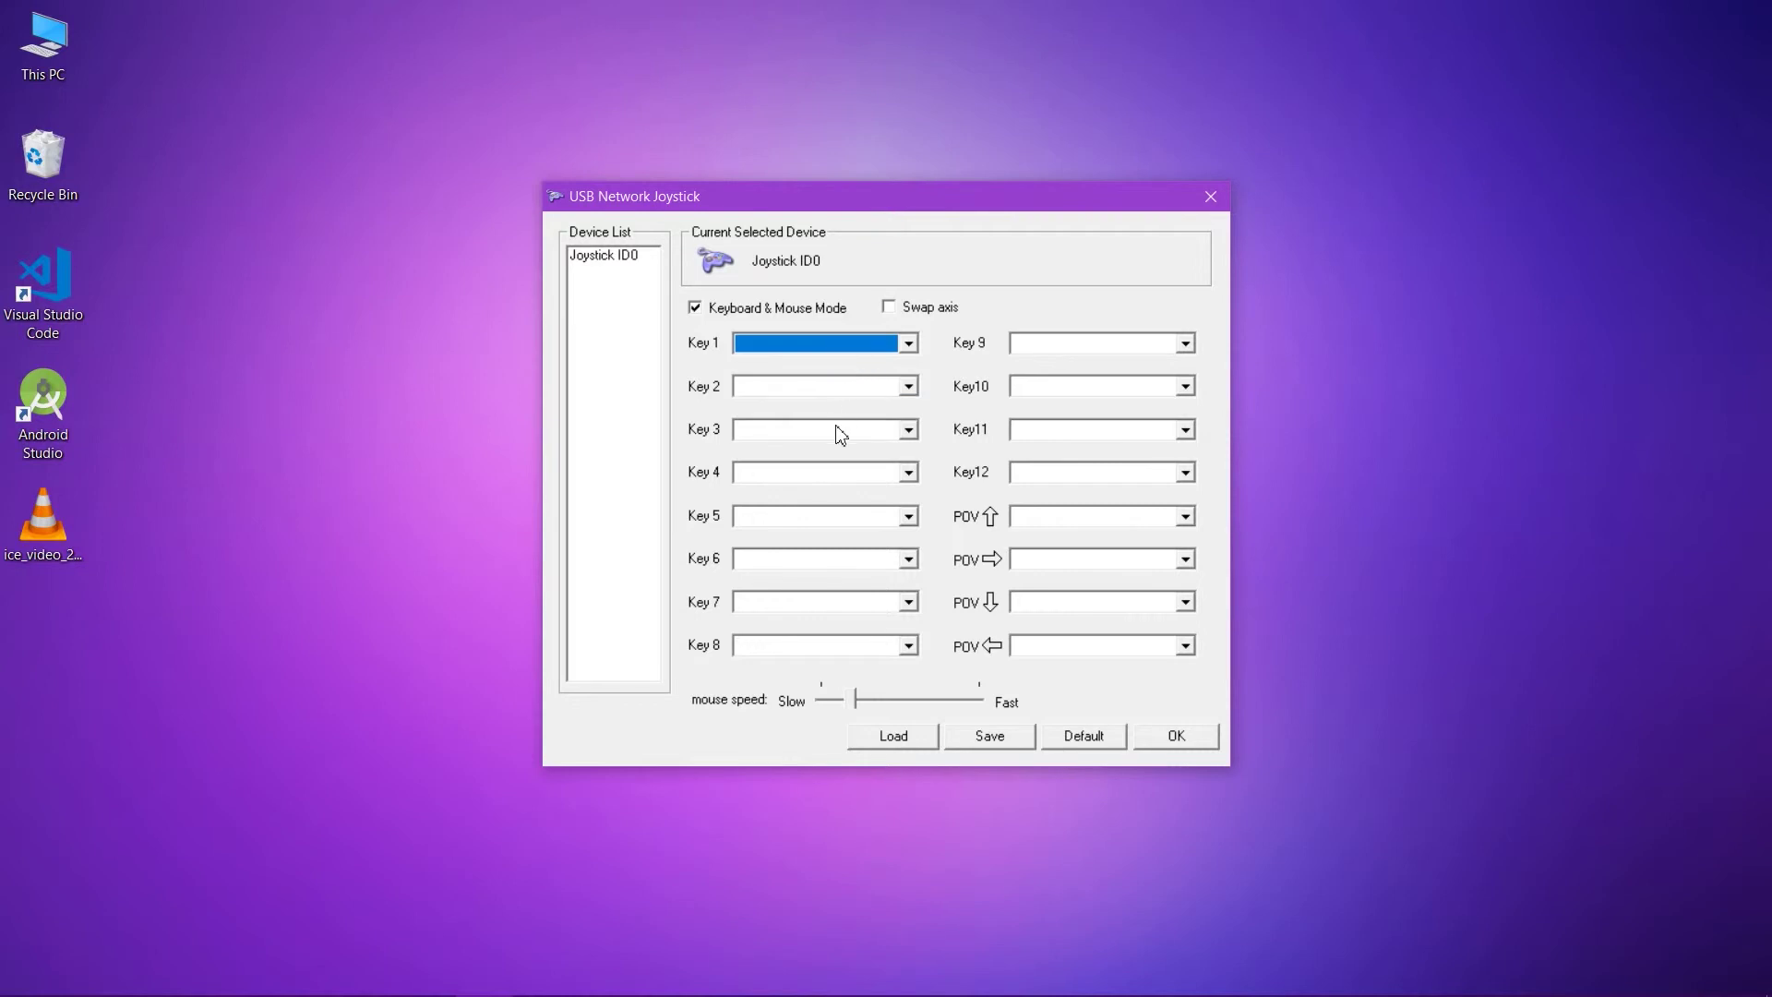
- Map Key 4 to Left Mouse Button and Key 2 to Right Mouse Button, then confirm
left_click(819, 472)
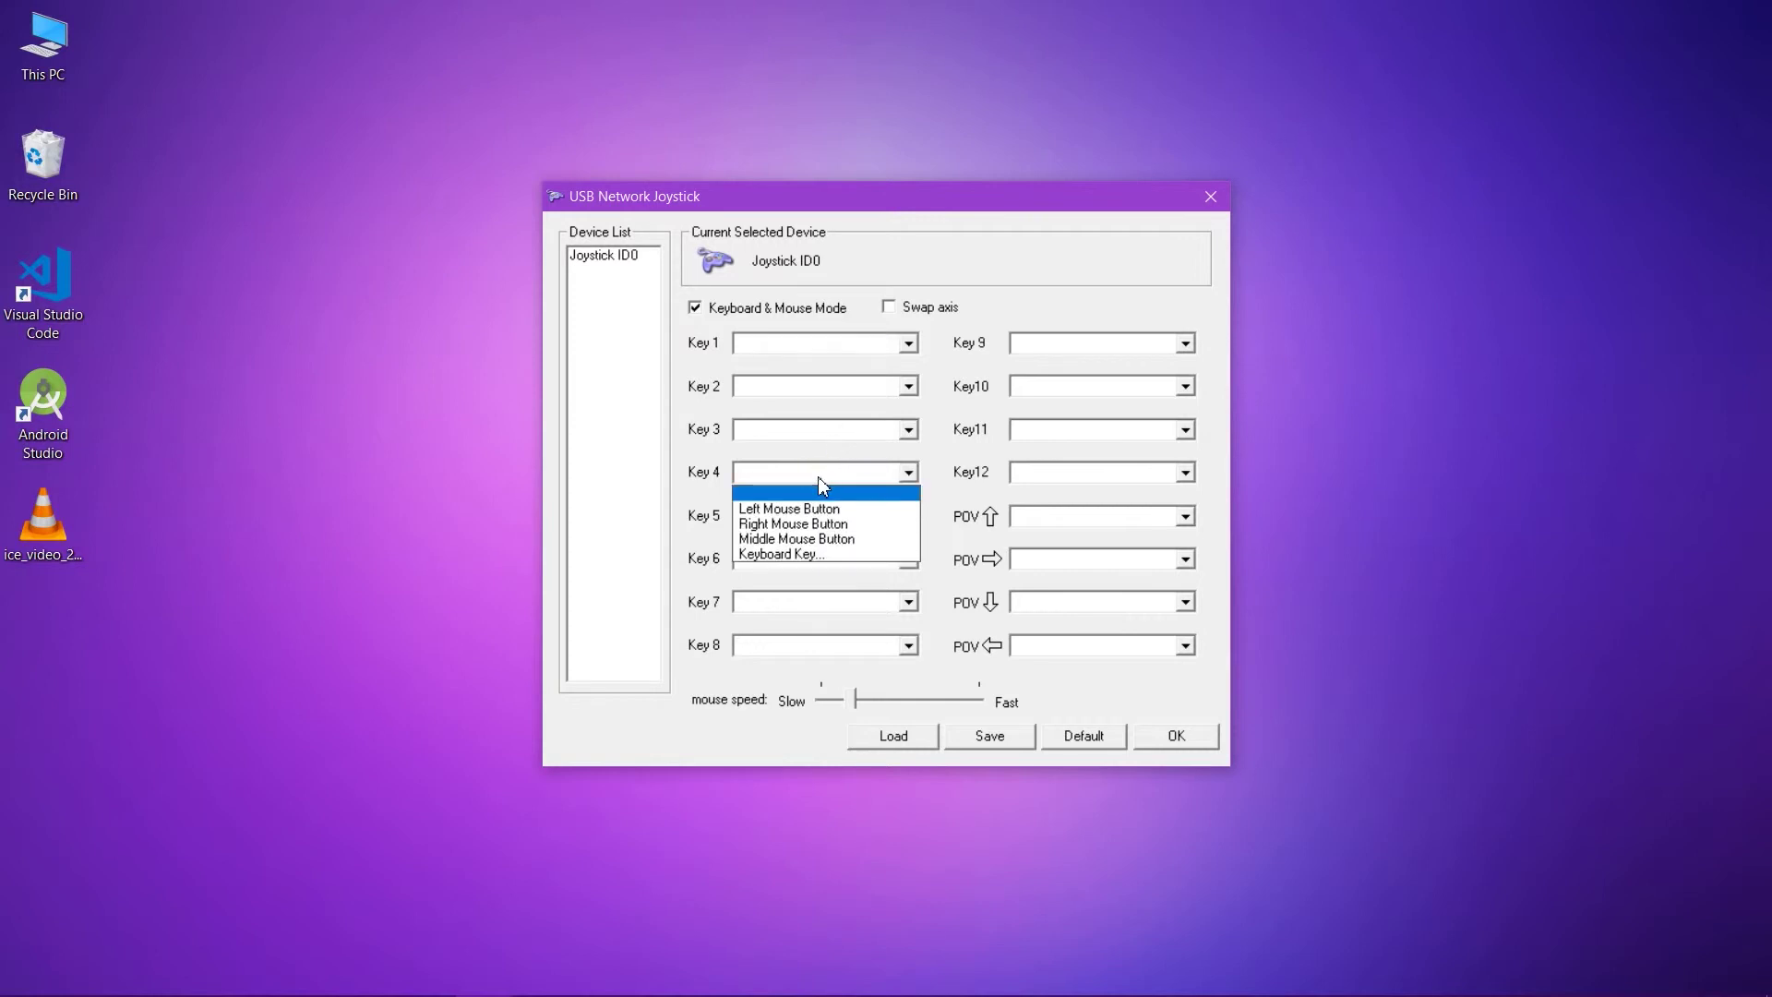
left_click(810, 509)
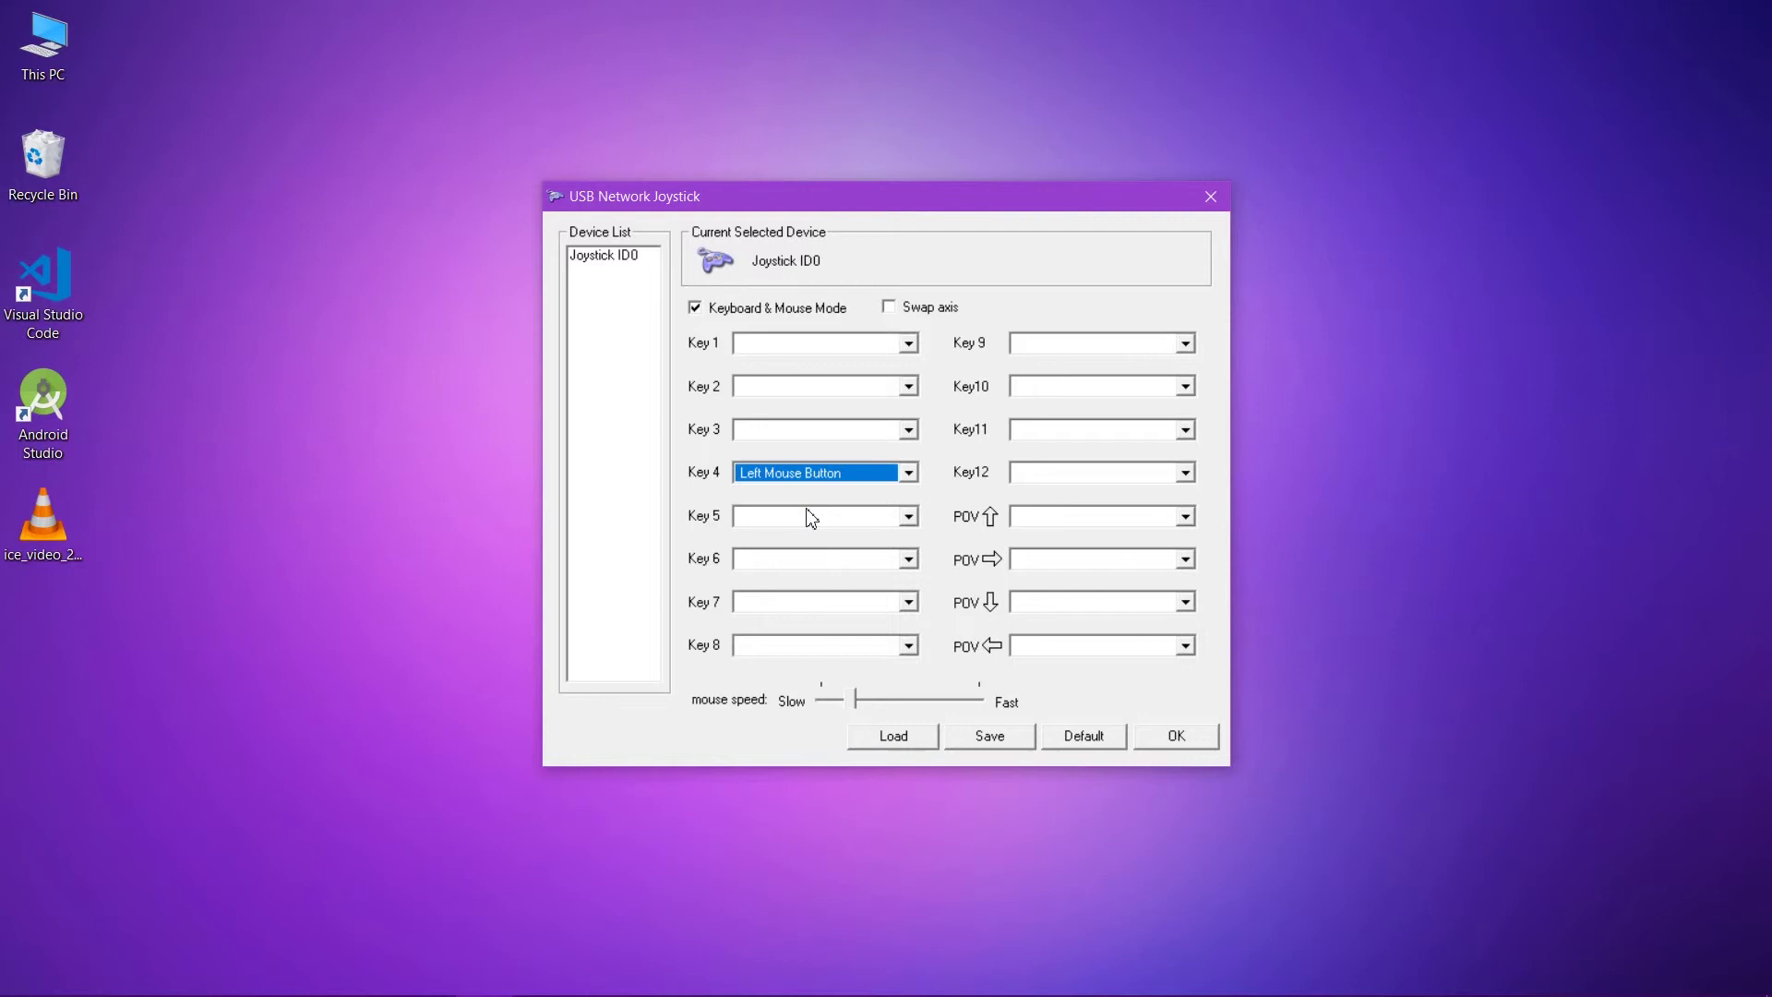
left_click(854, 384)
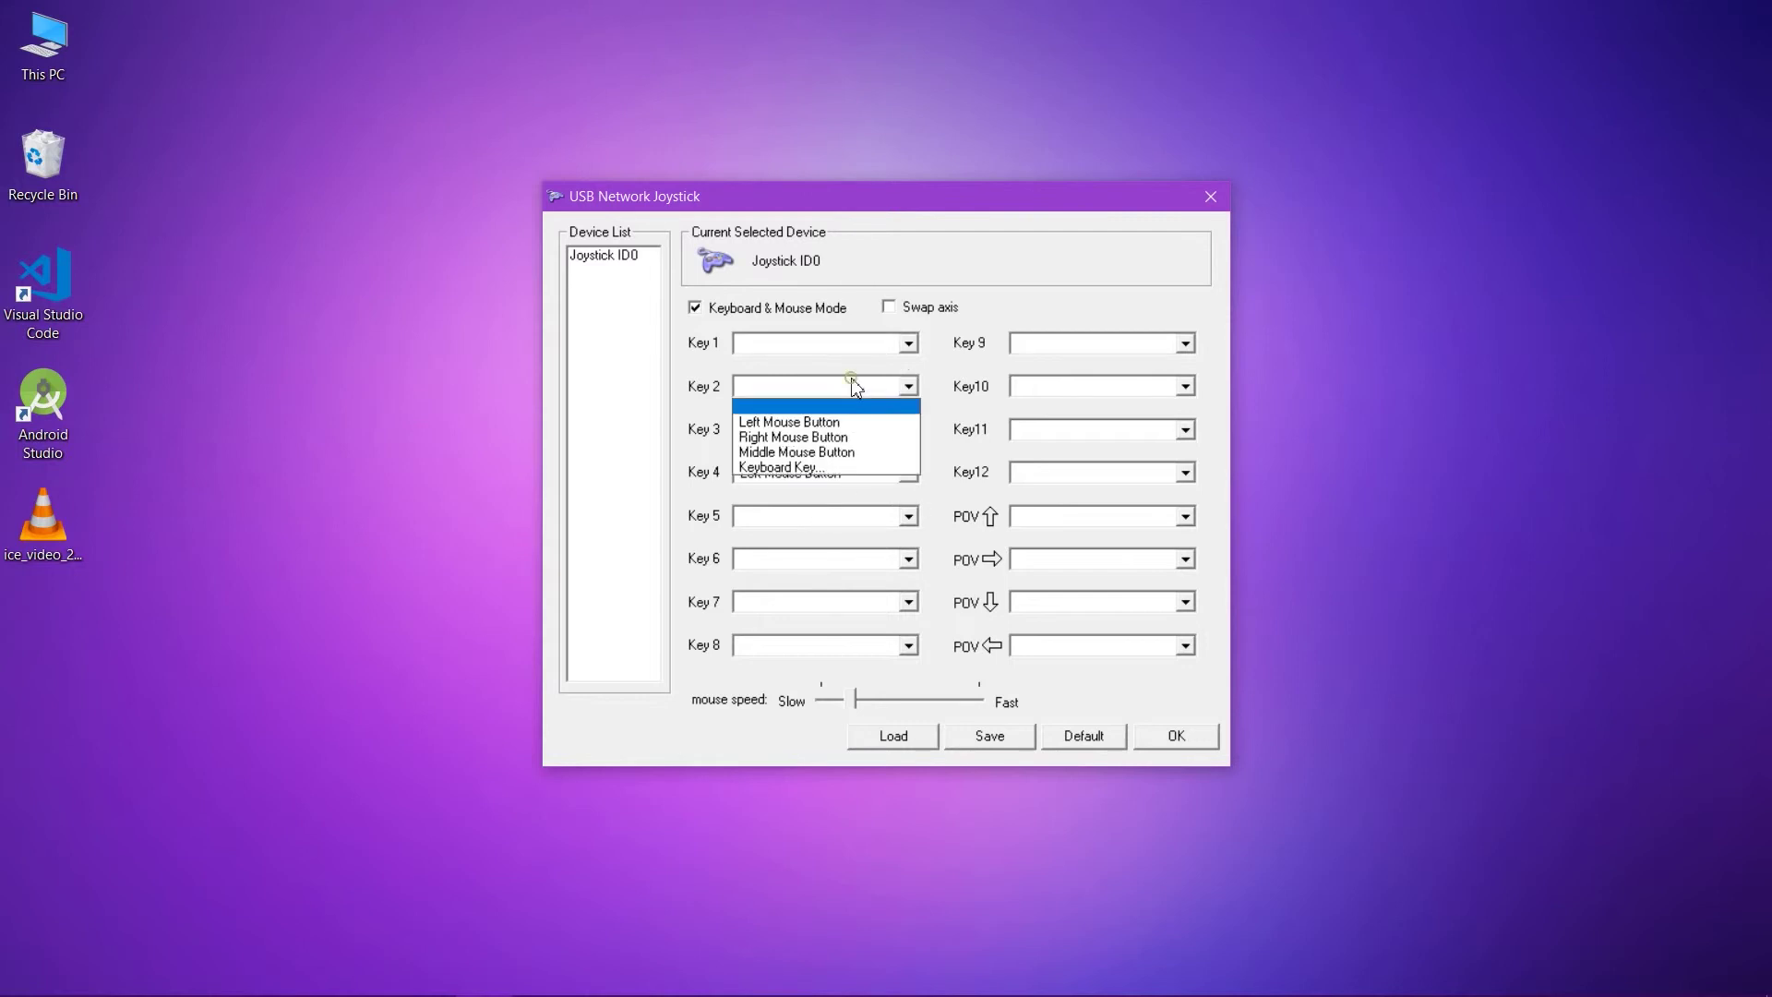
left_click(831, 438)
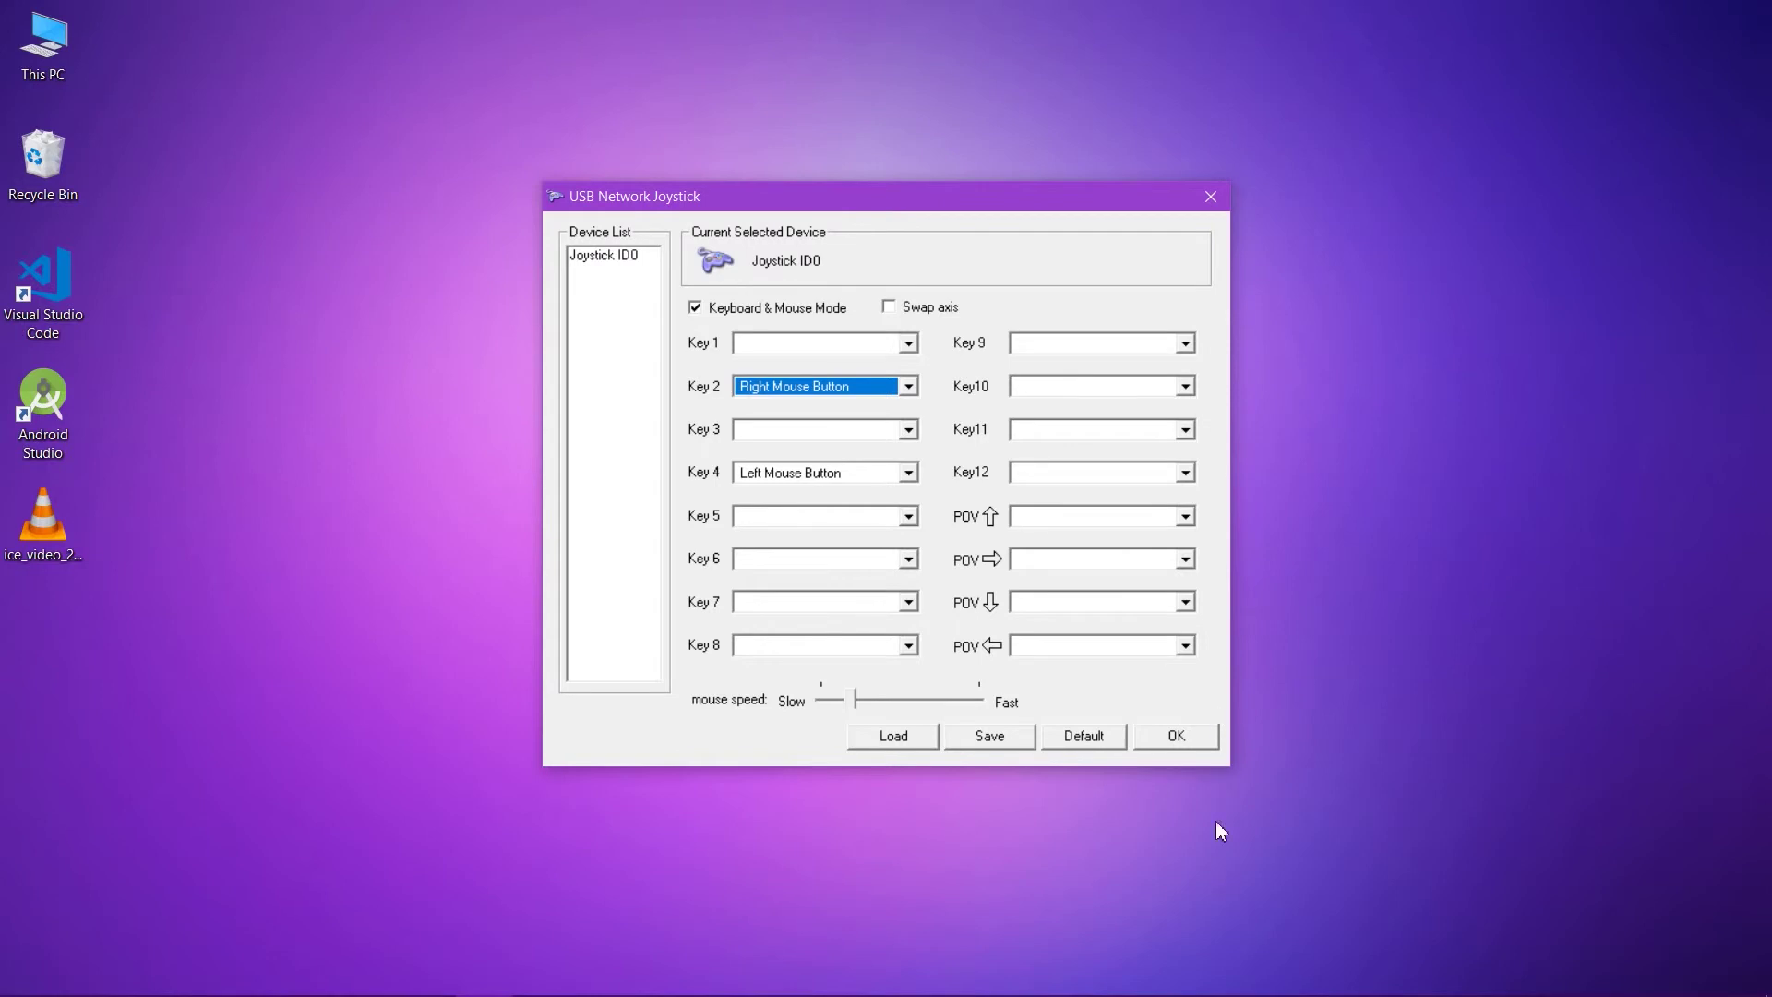
left_click(1136, 738)
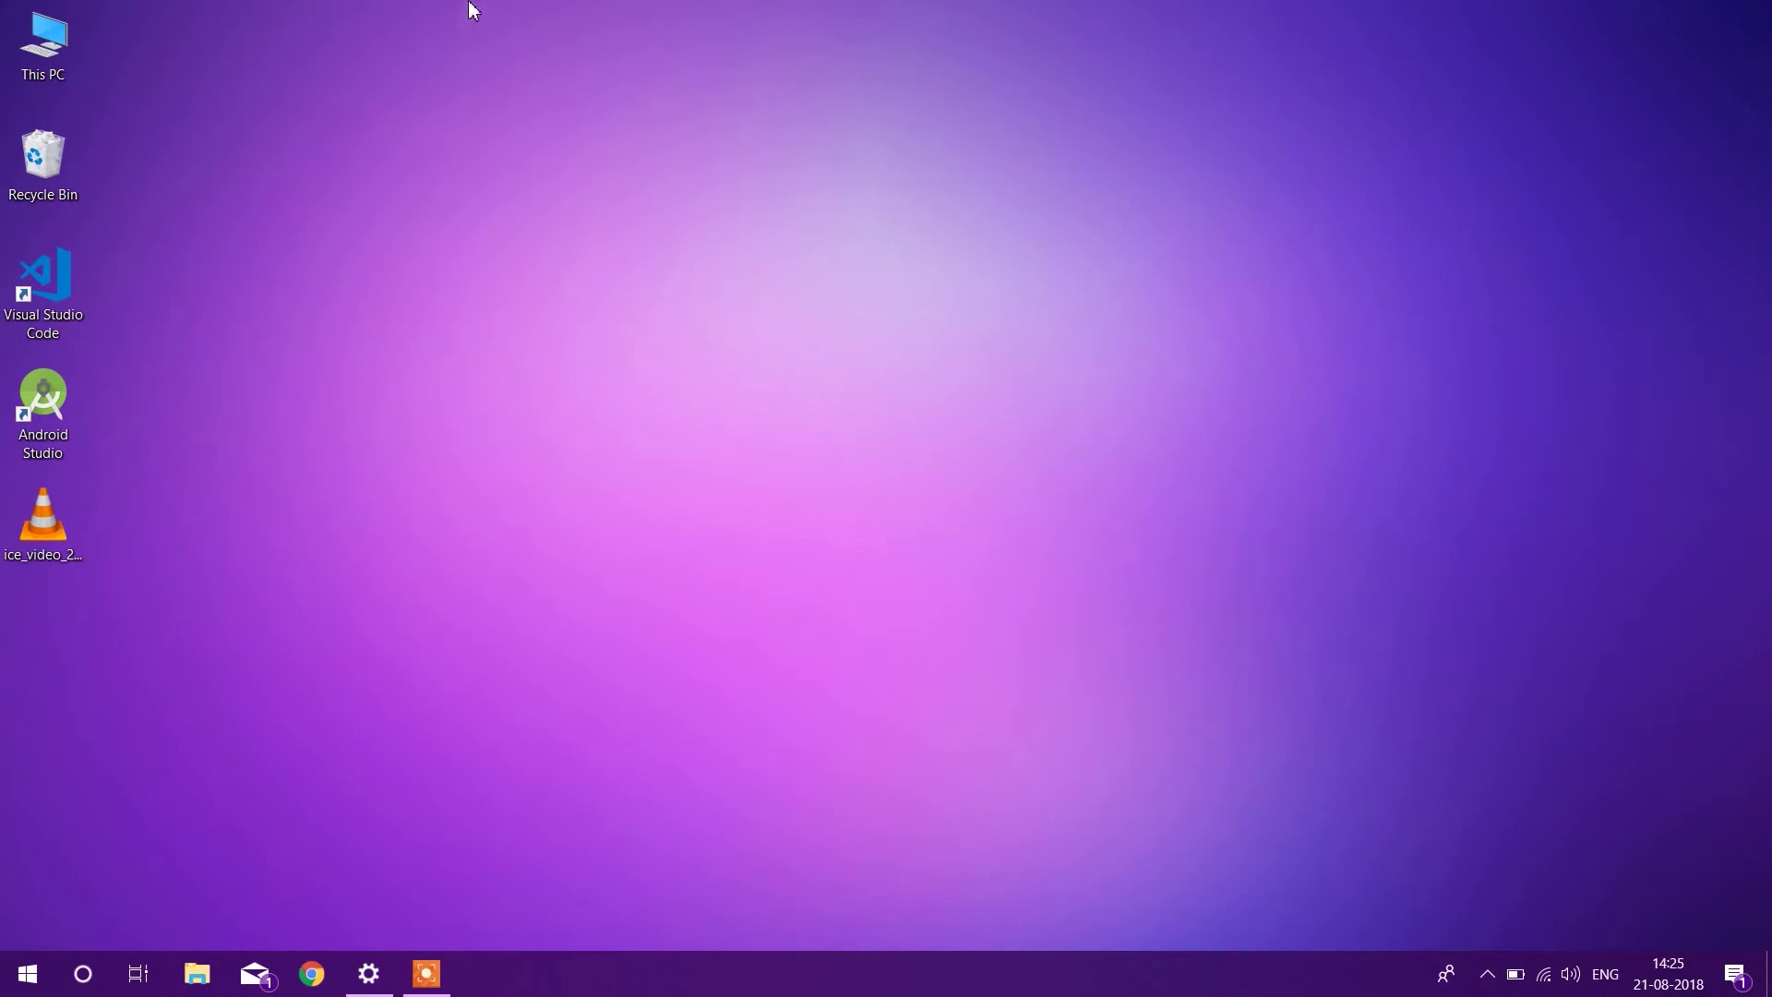
right_click(40, 71)
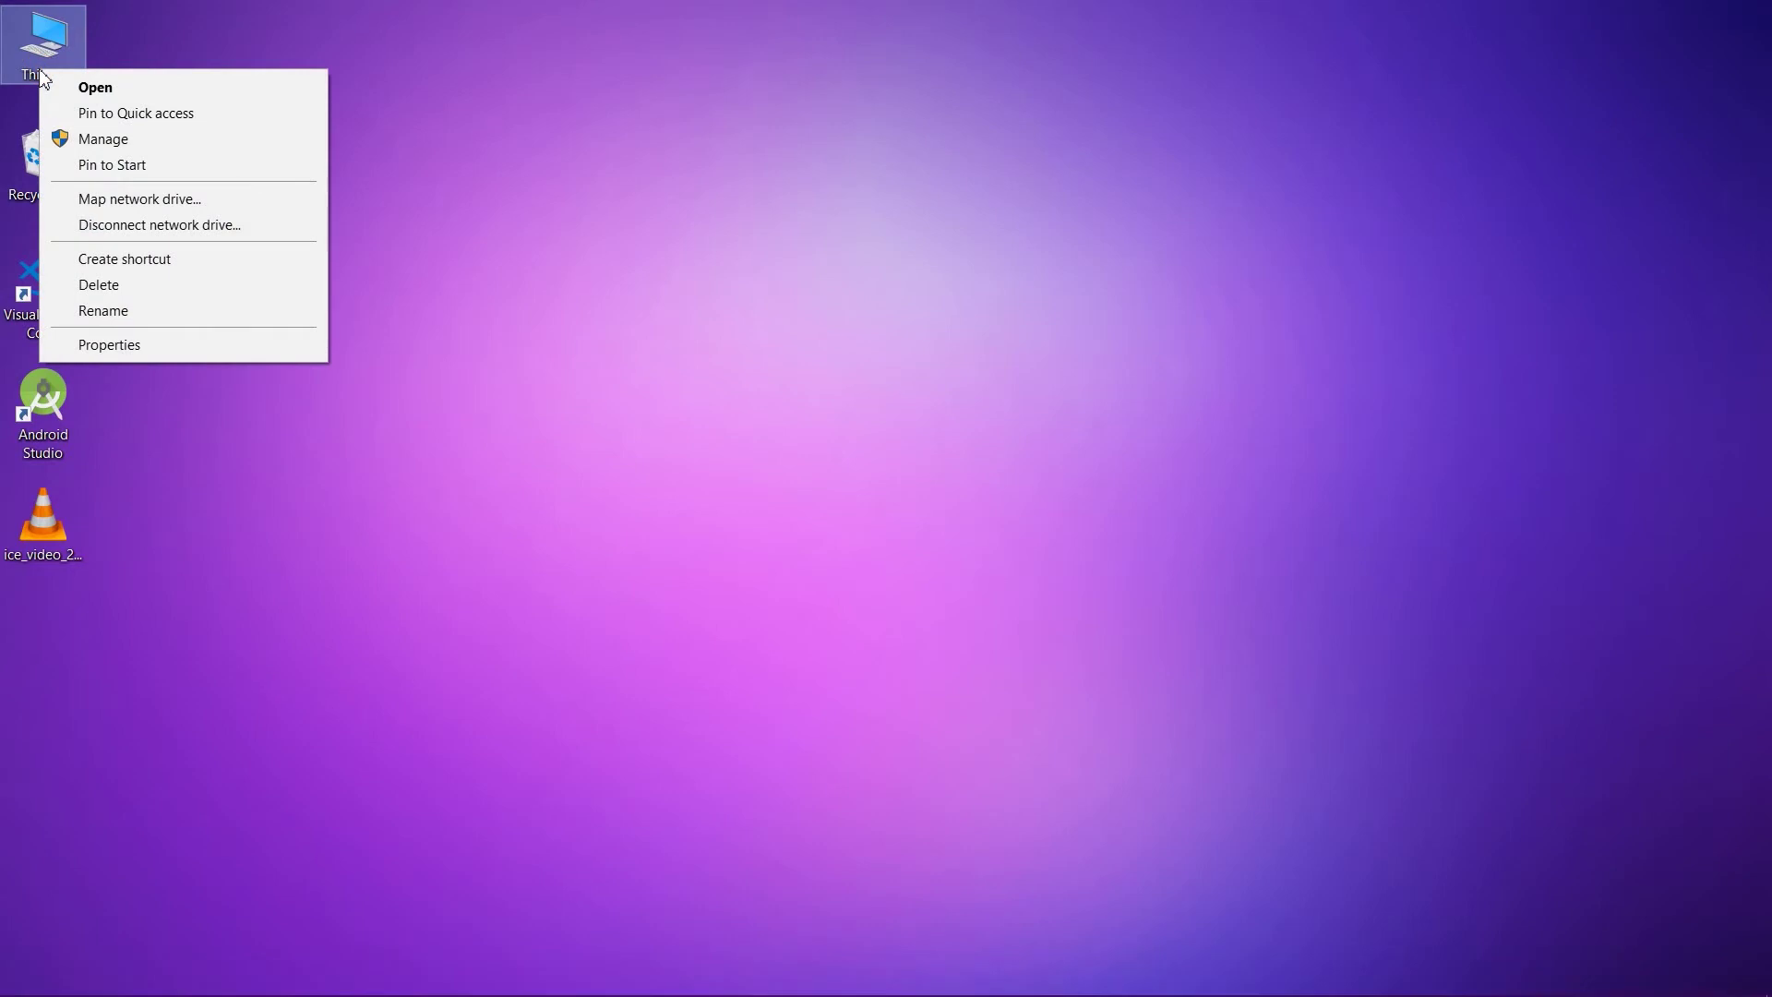
left_click(166, 86)
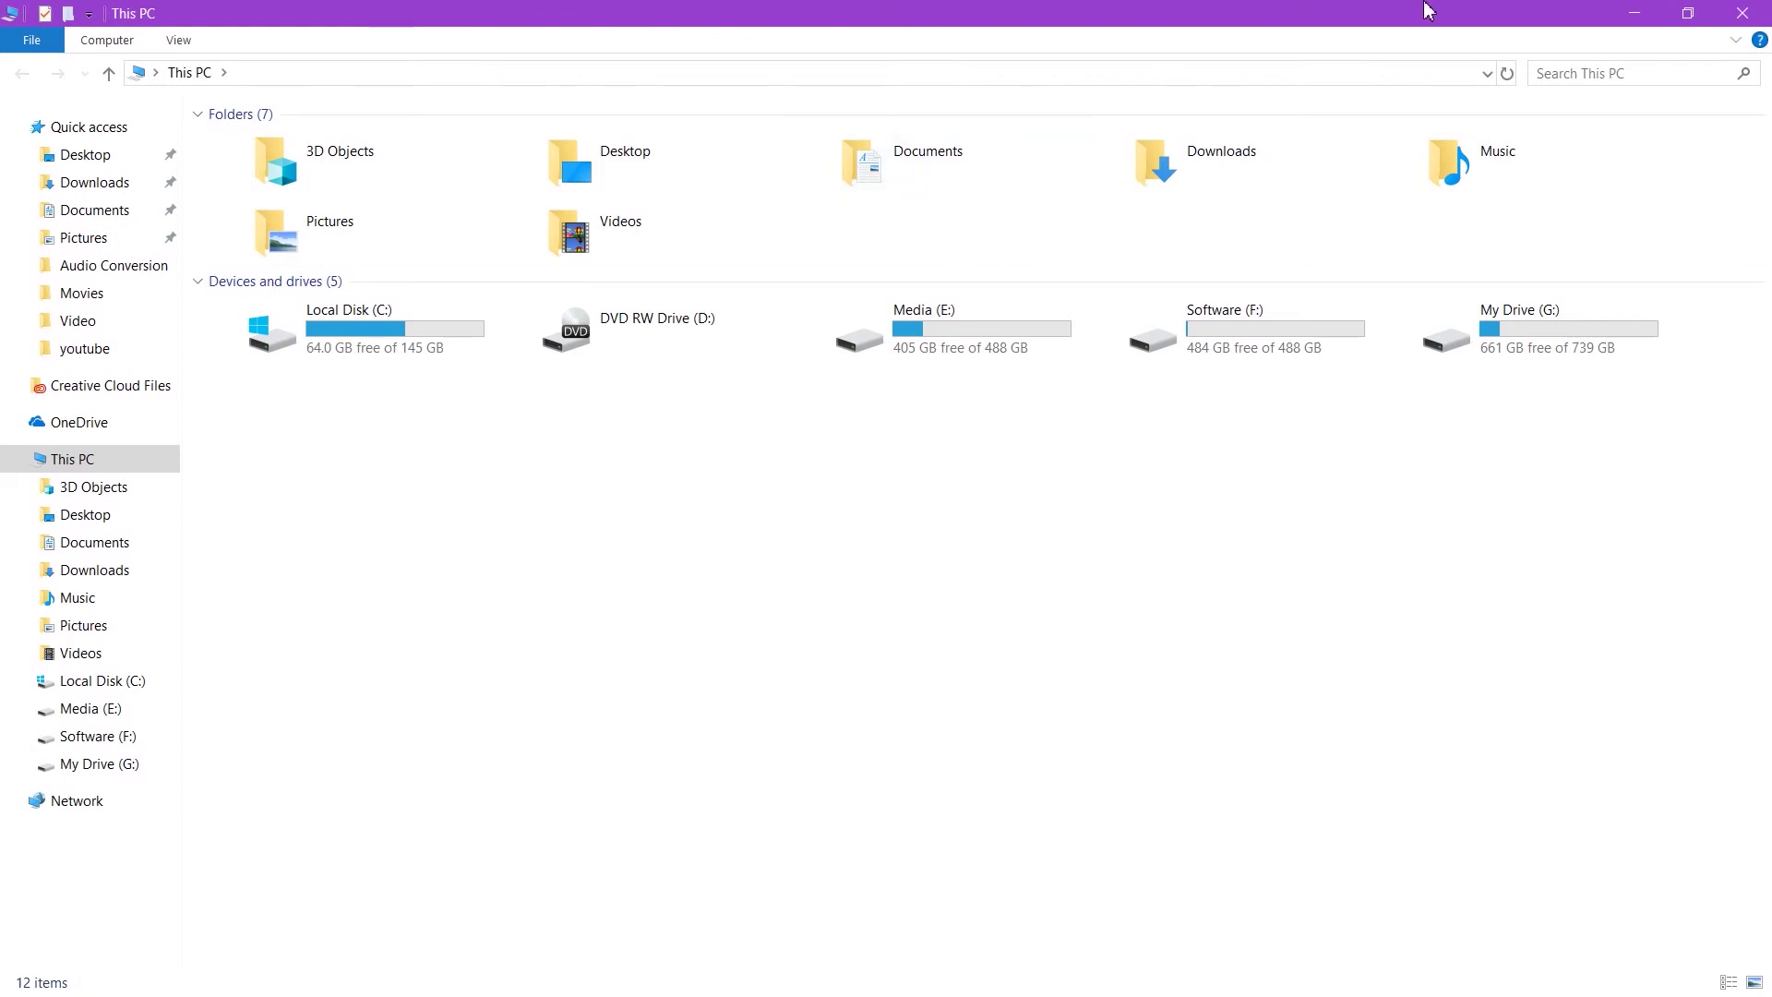
left_click(1742, 13)
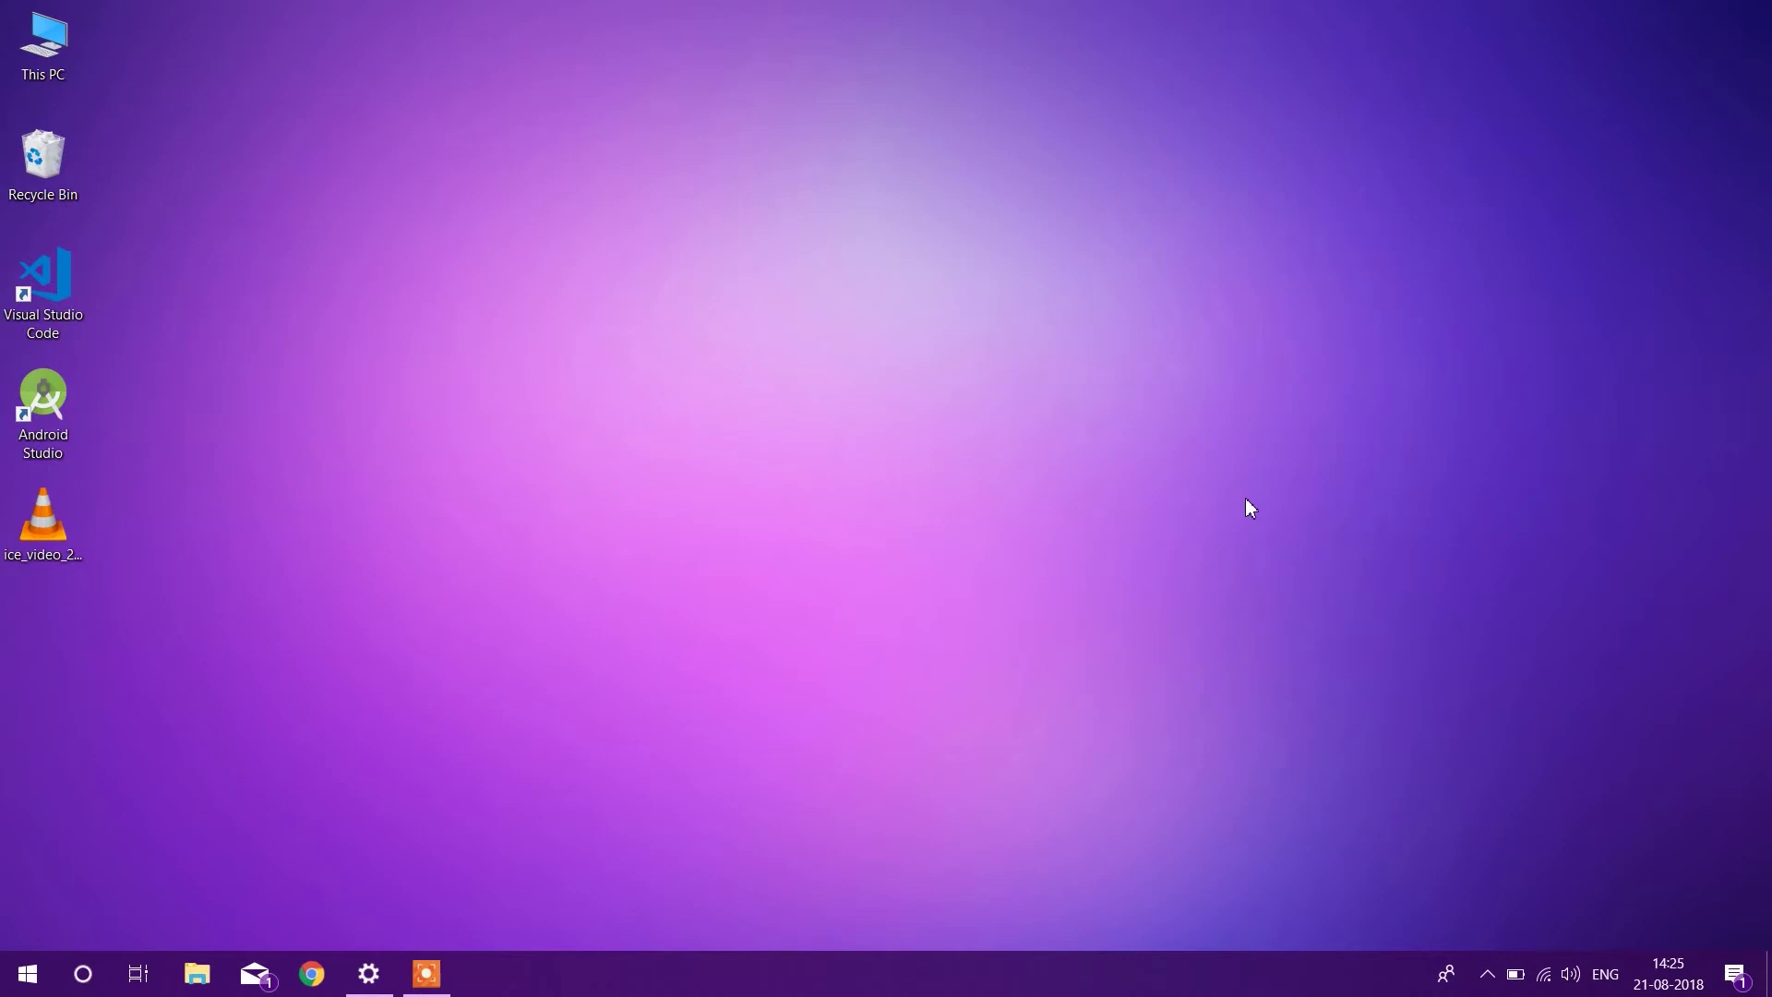
- Reopen Control Panel via a 'contr' search and return to the joystick's Keyboard & Mouse Setting
key("super+s")
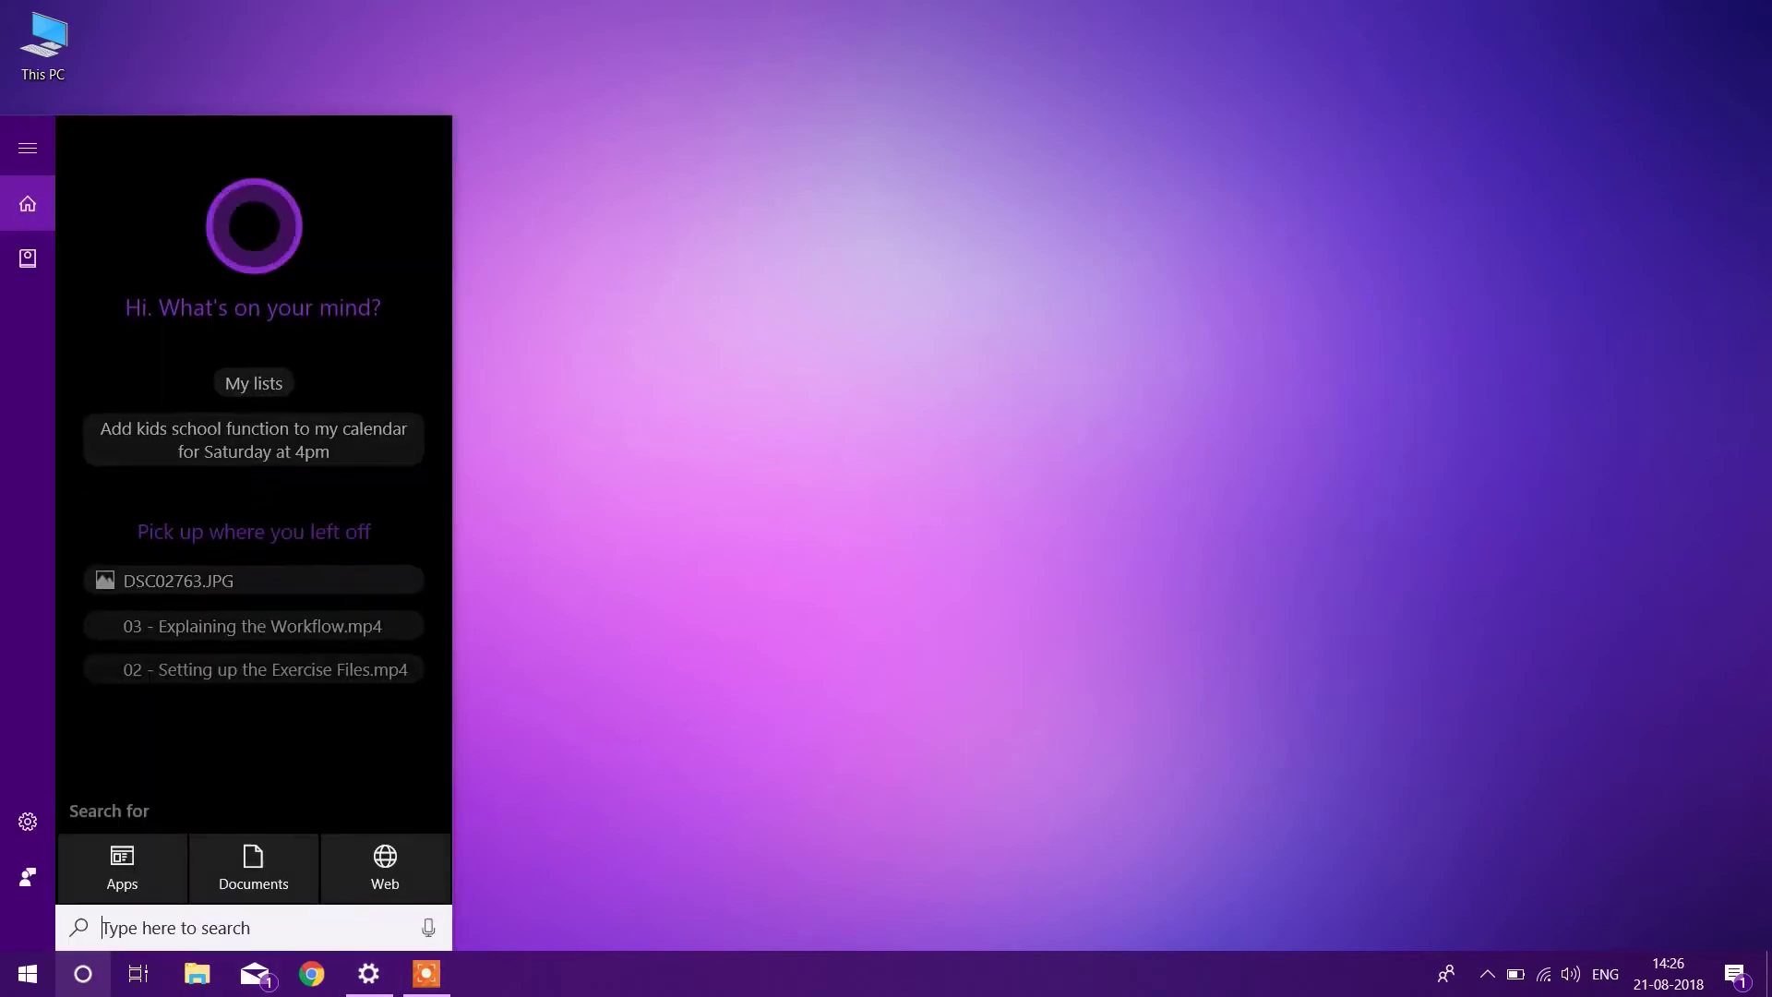
type("contr")
key("Return")
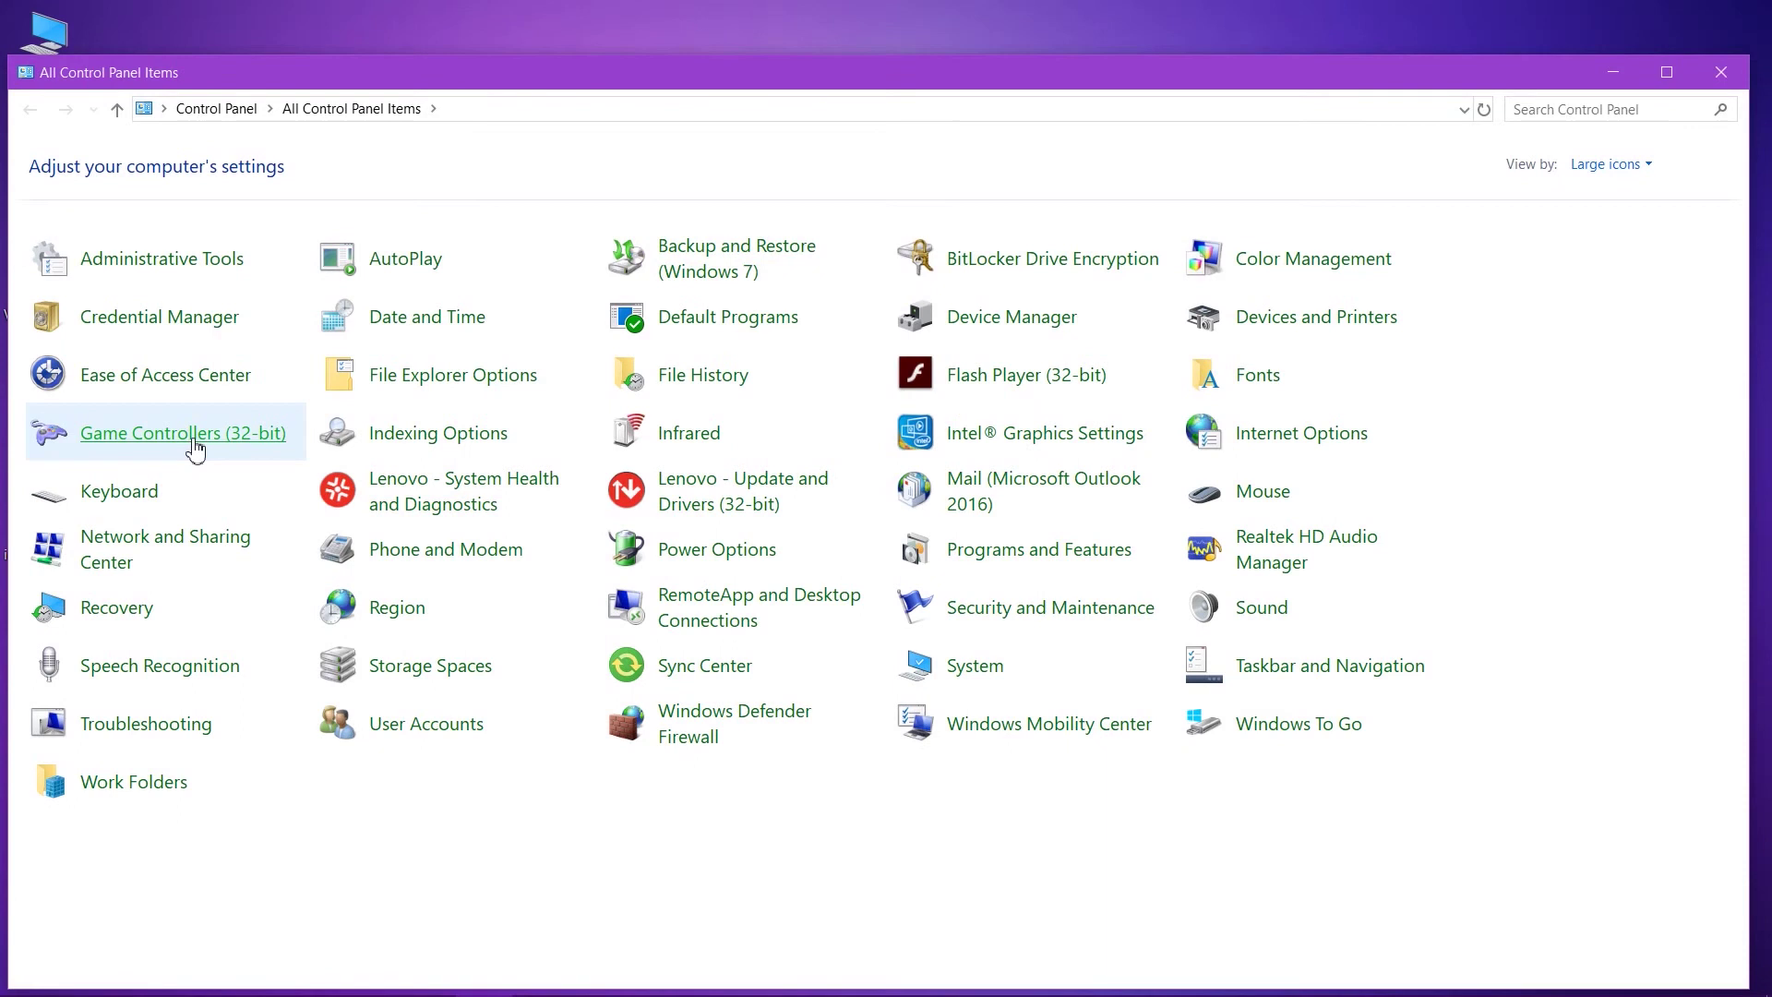
left_click(194, 449)
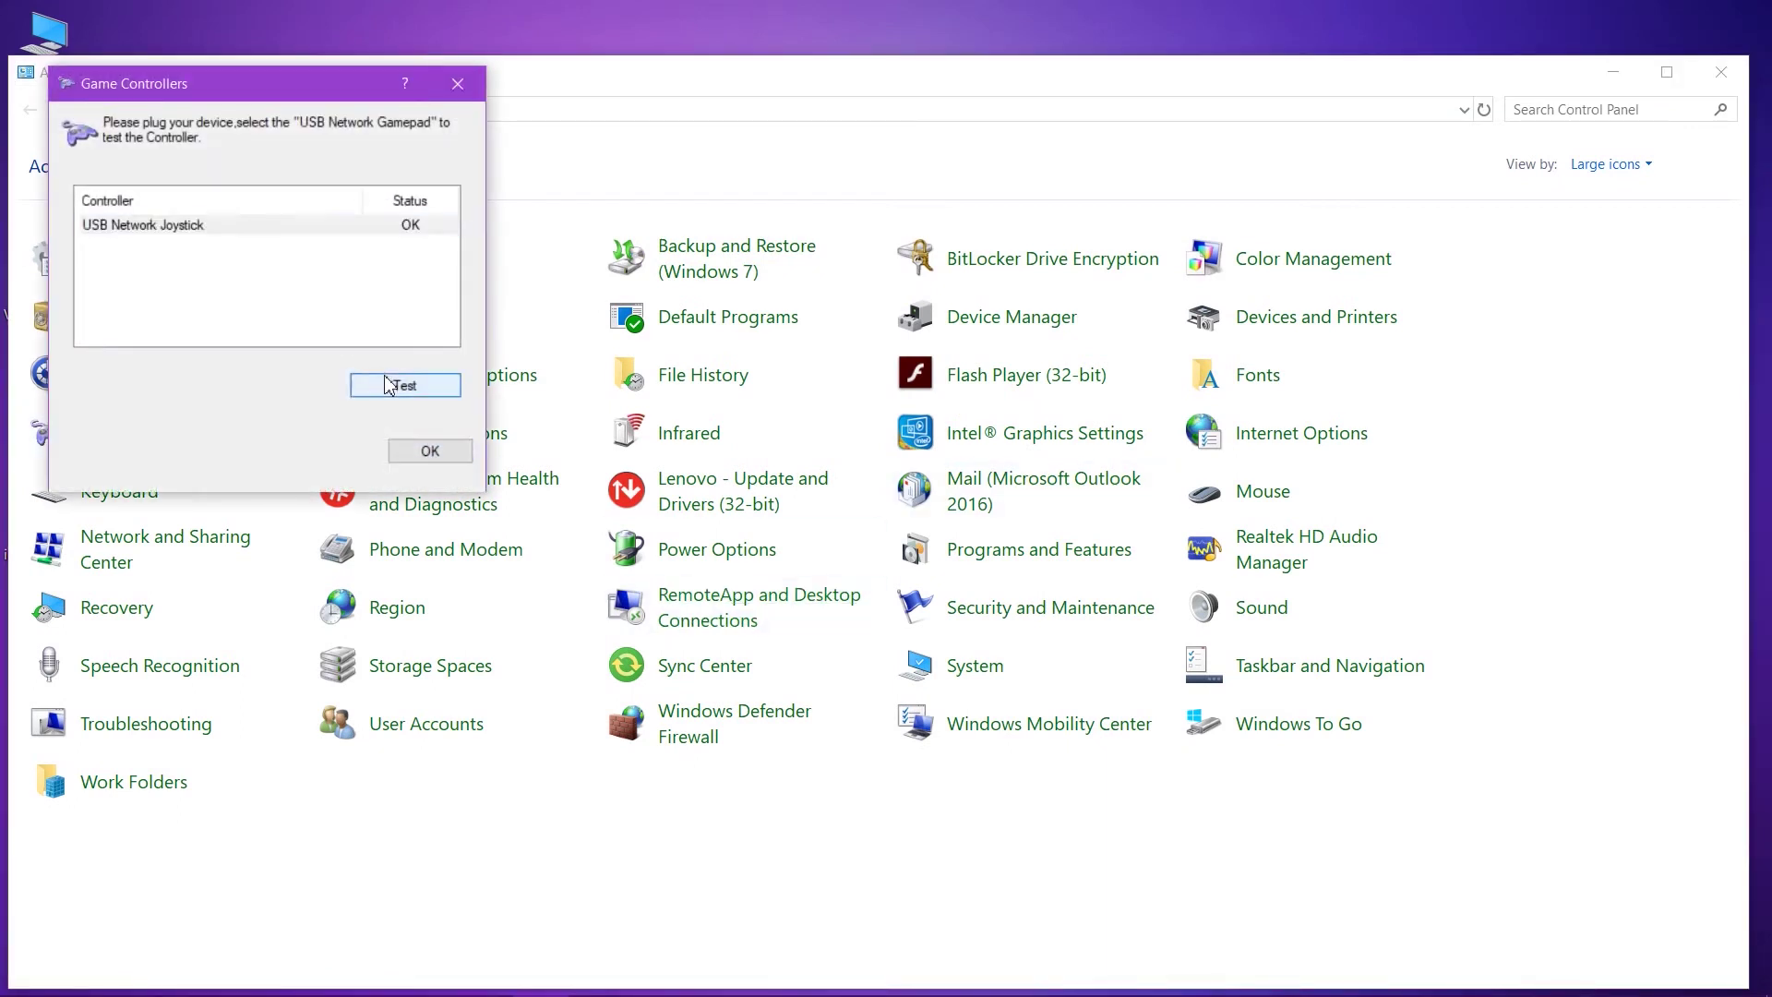
left_click(388, 385)
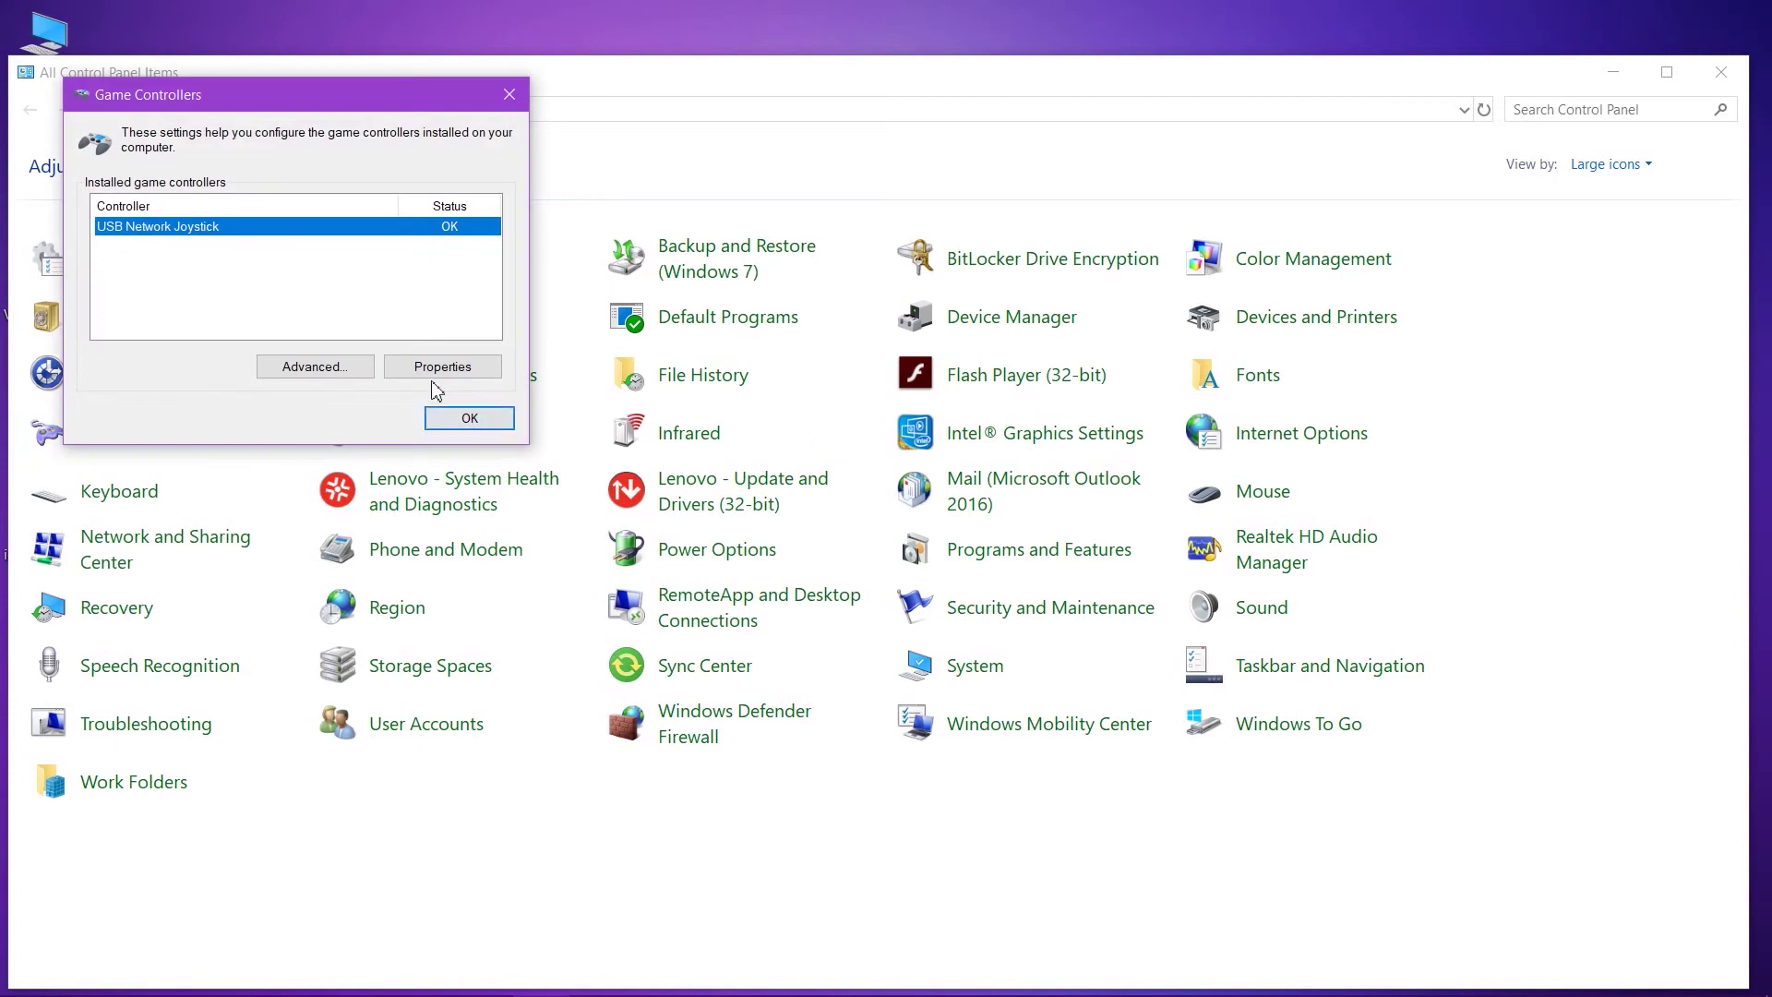
left_click(432, 369)
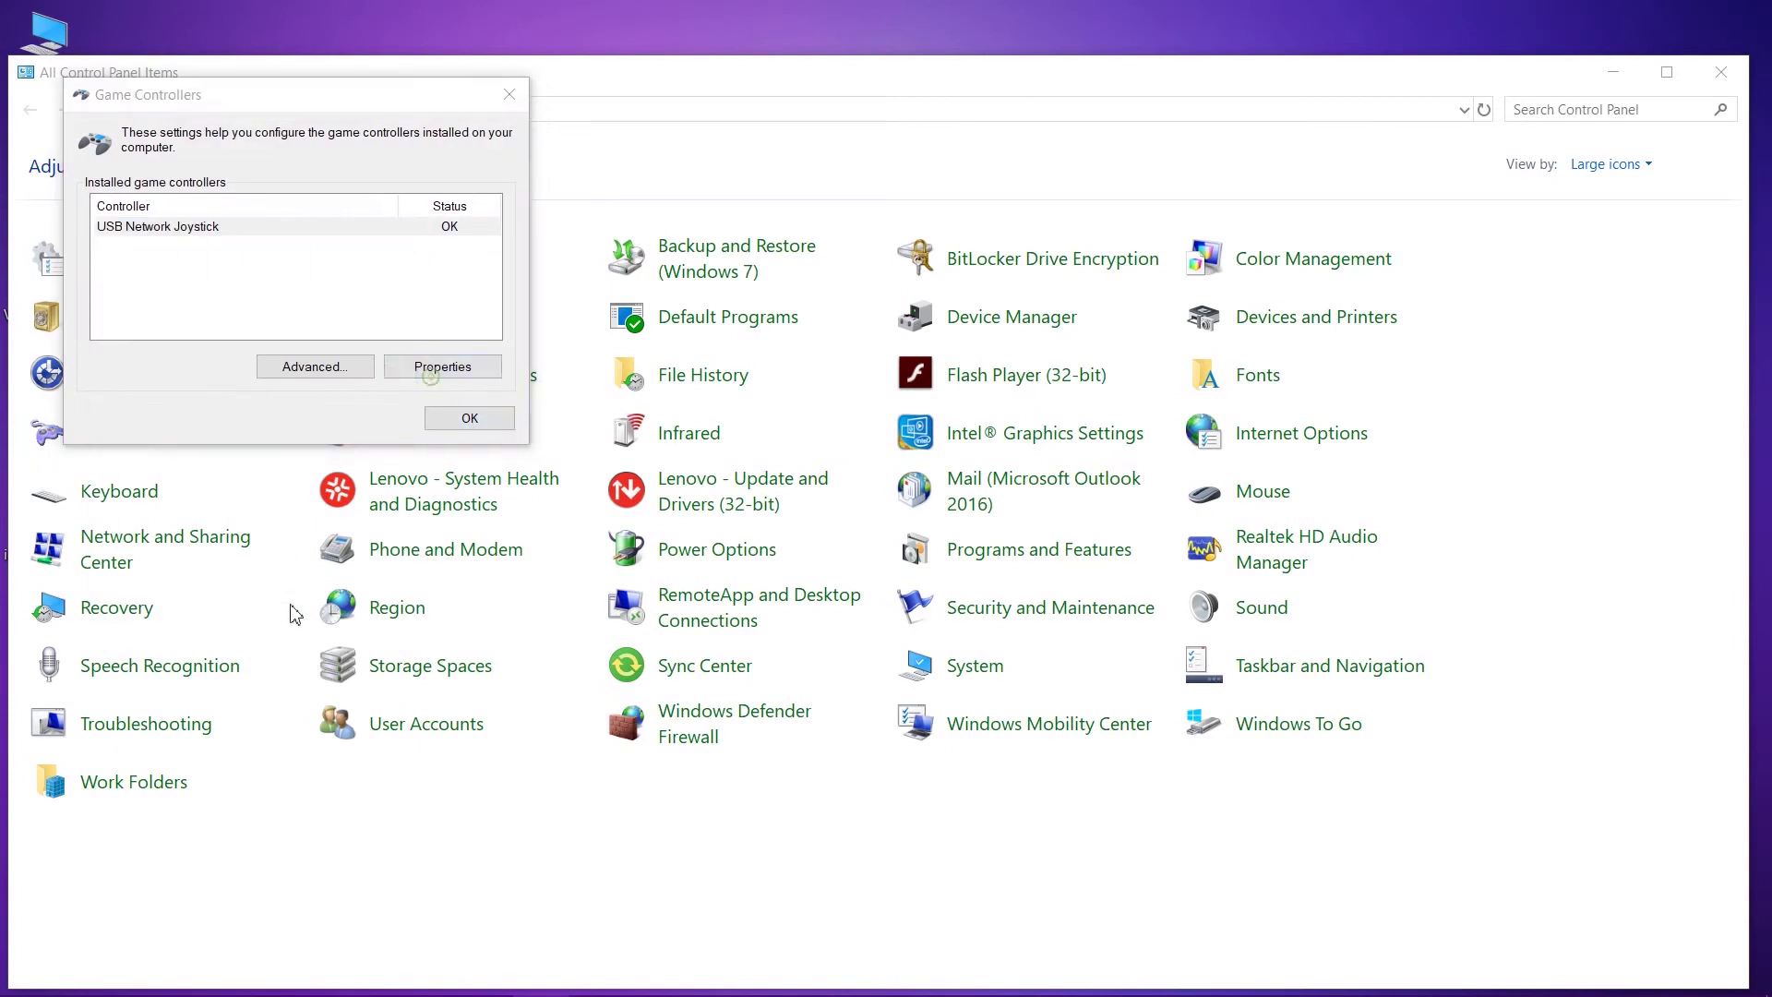
left_click(406, 482)
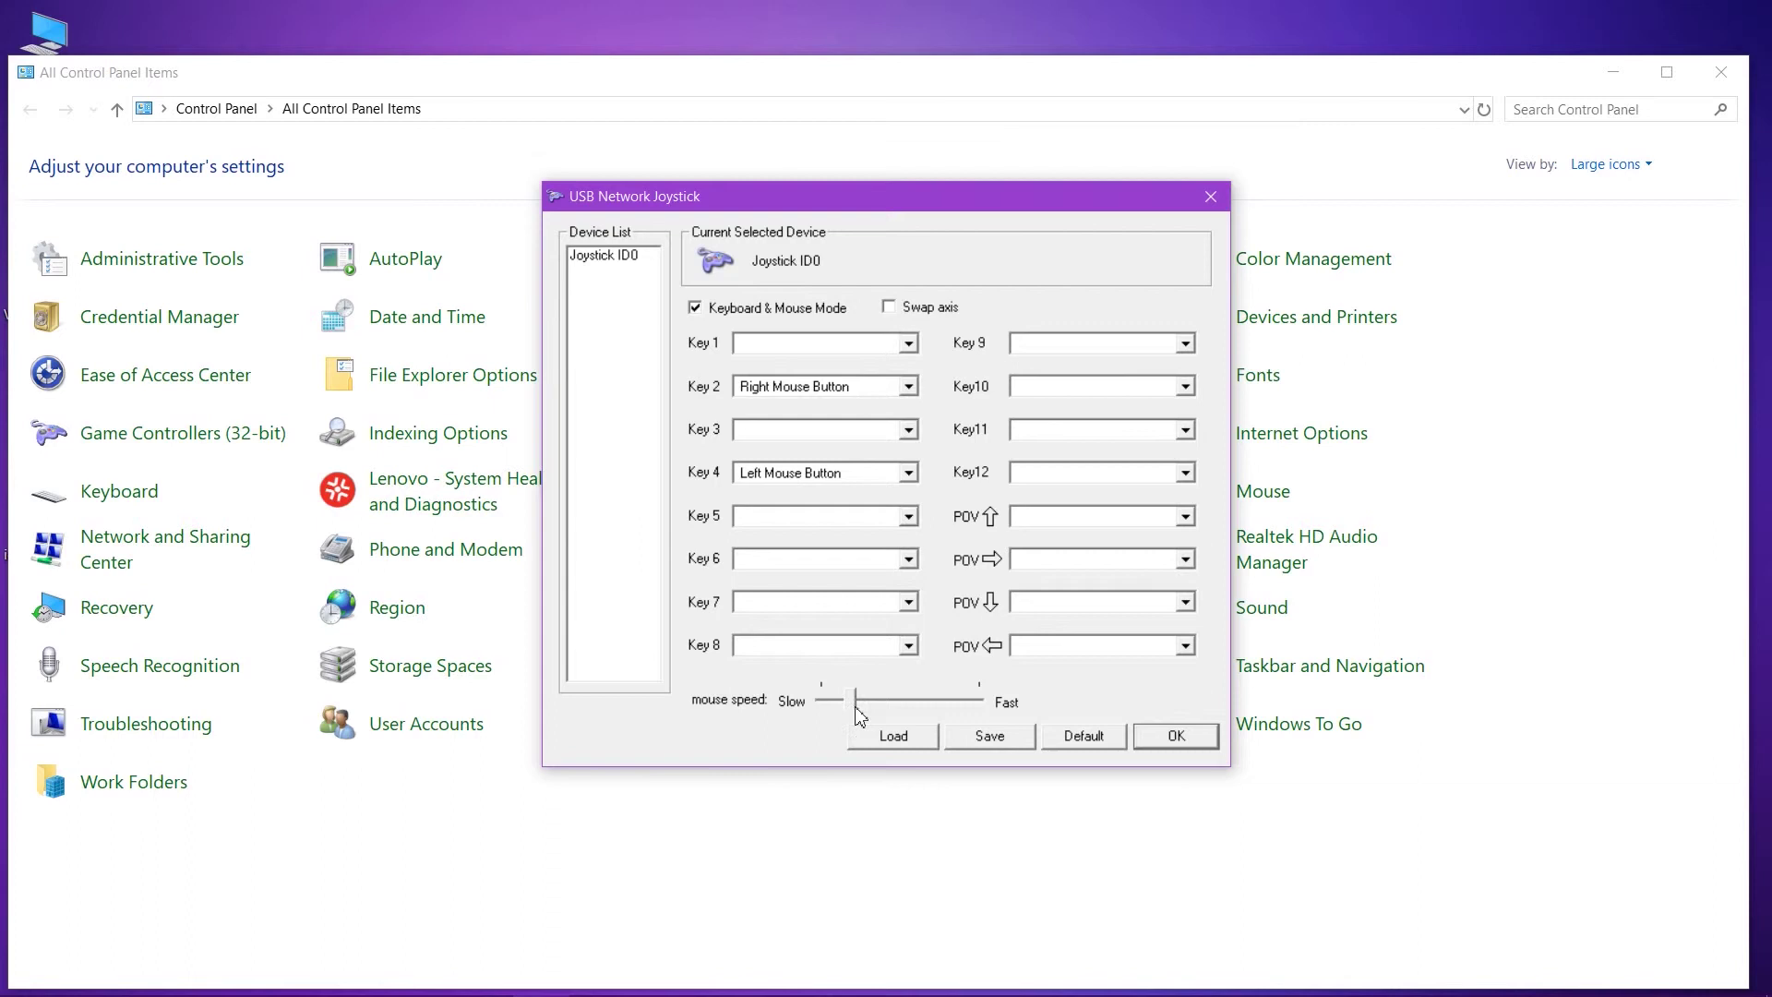
- Lower the mouse speed slightly and turn on Swap axis, leaving Key 1 and Key 3 unassigned
left_click_drag(858, 715, 840, 716)
left_click(908, 312)
left_click(908, 431)
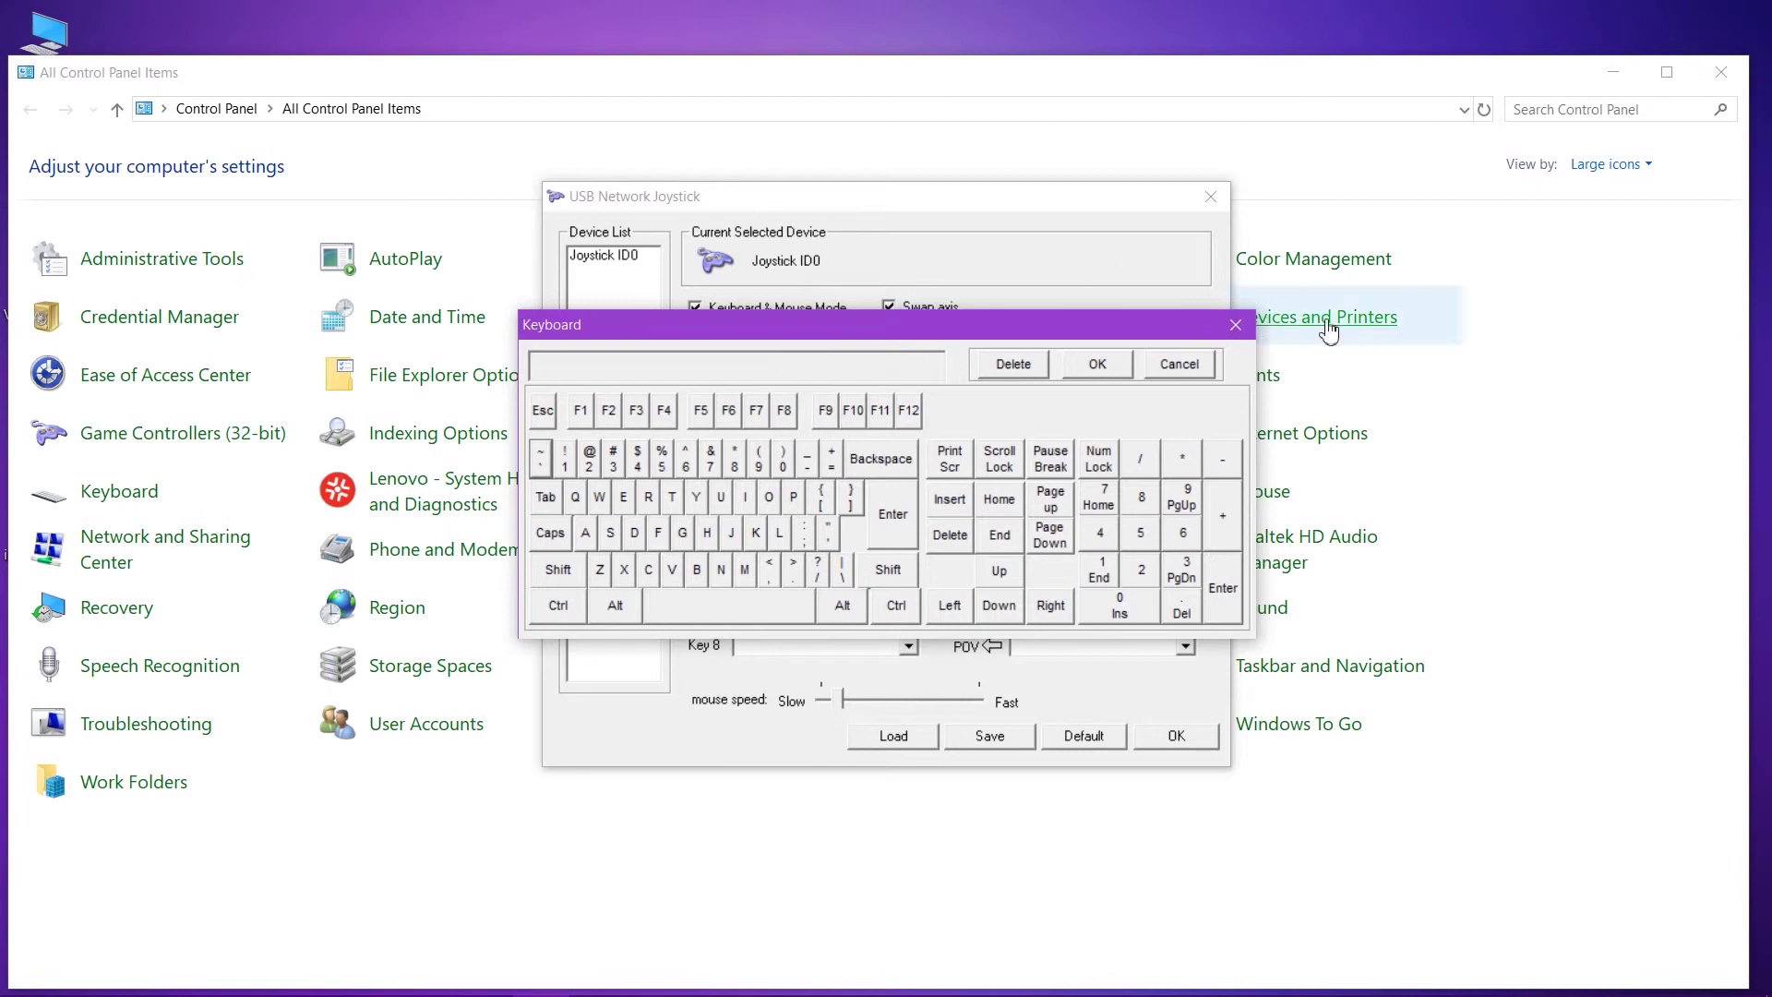
left_click(1236, 325)
left_click(1149, 369)
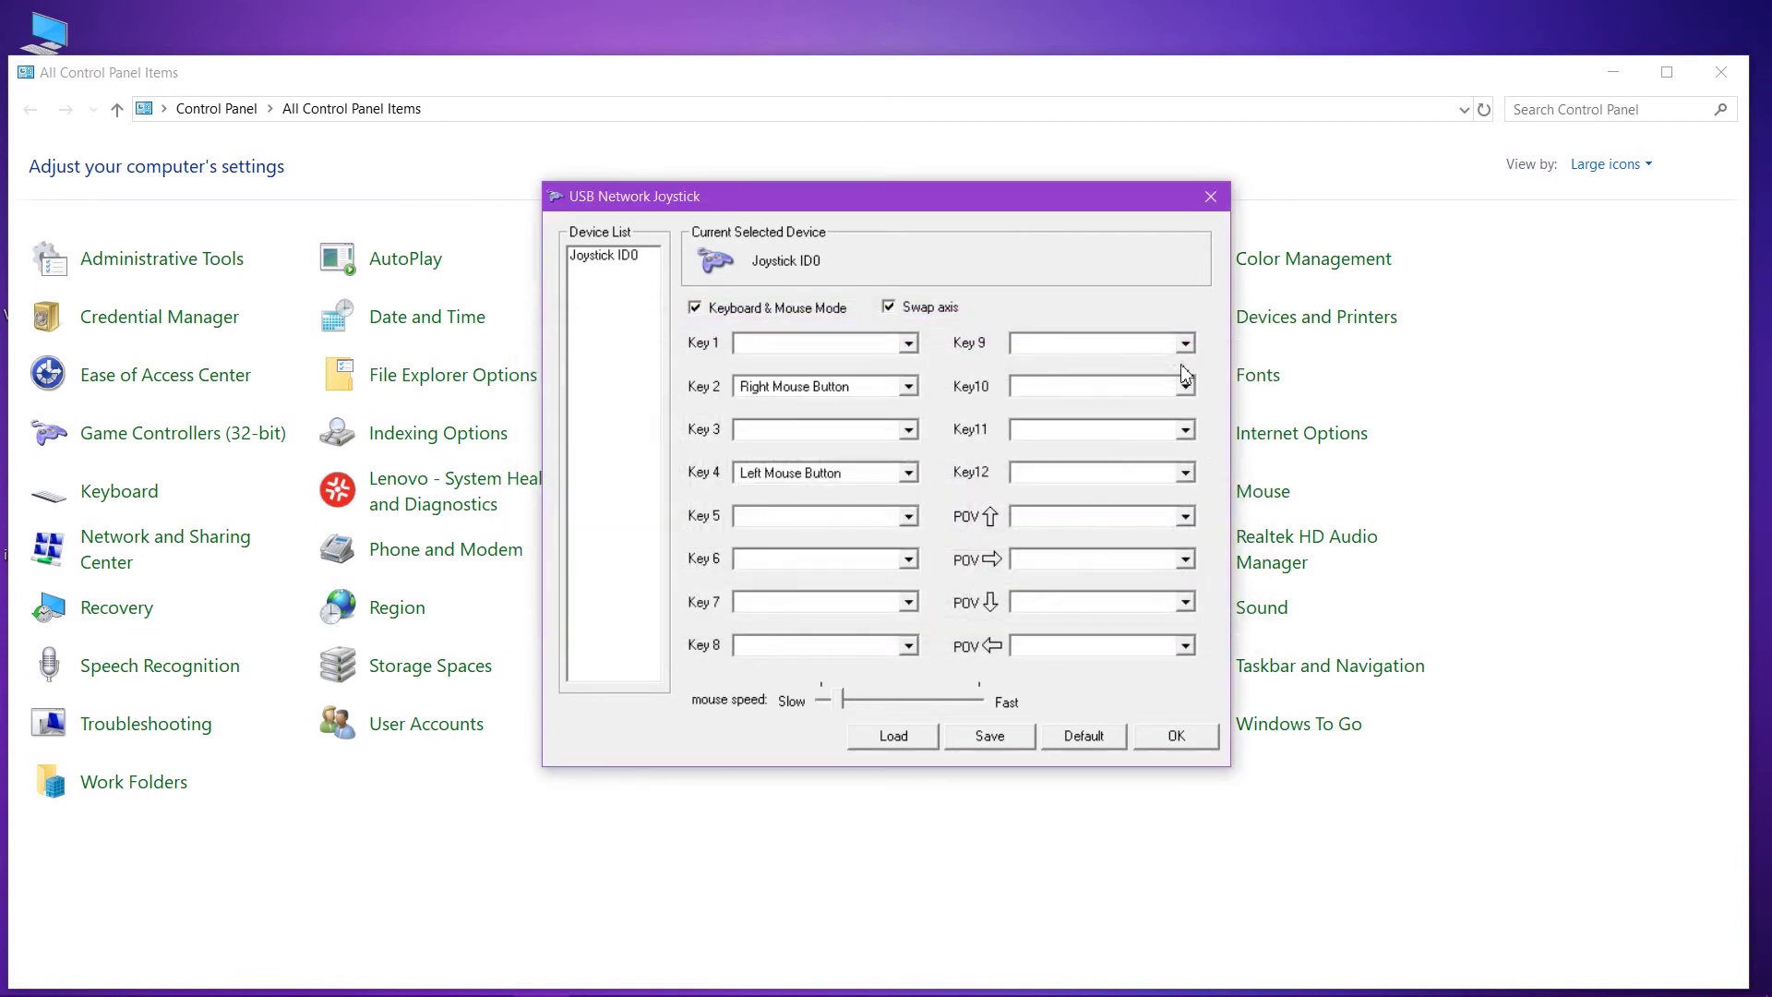
left_click(907, 344)
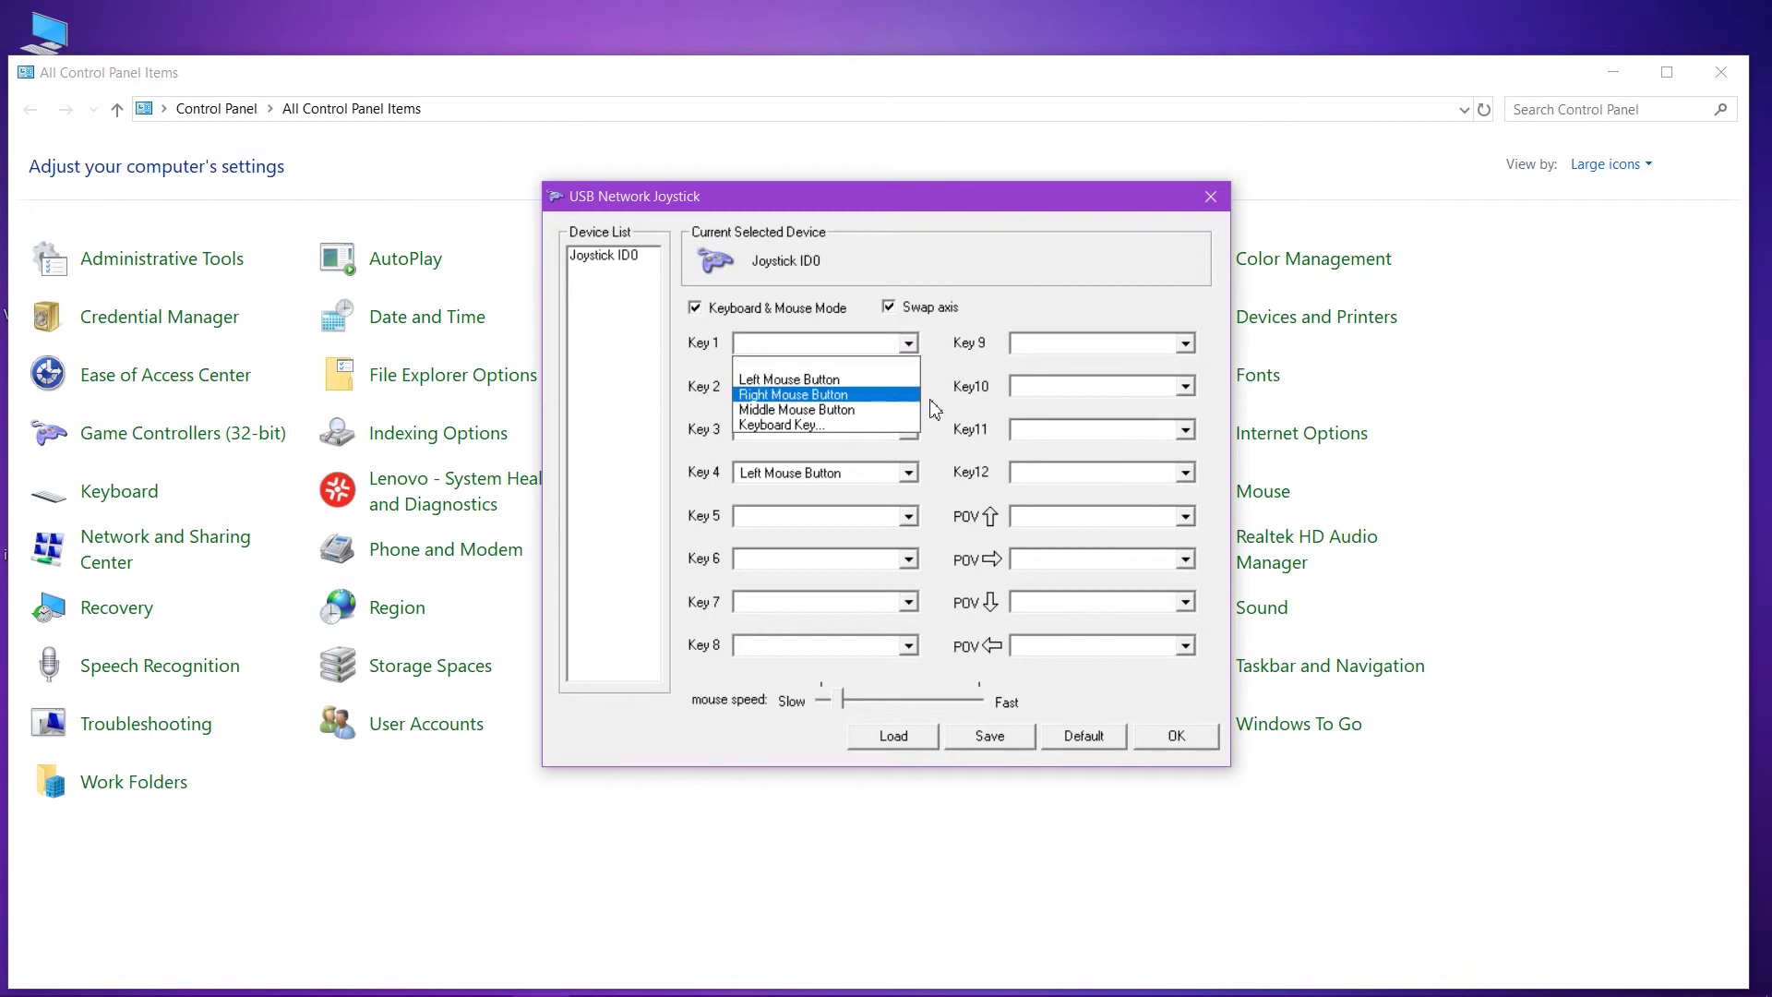
- Map Key 1 to keyboard key A and Key 3 to S, then save the mappings
left_click(897, 426)
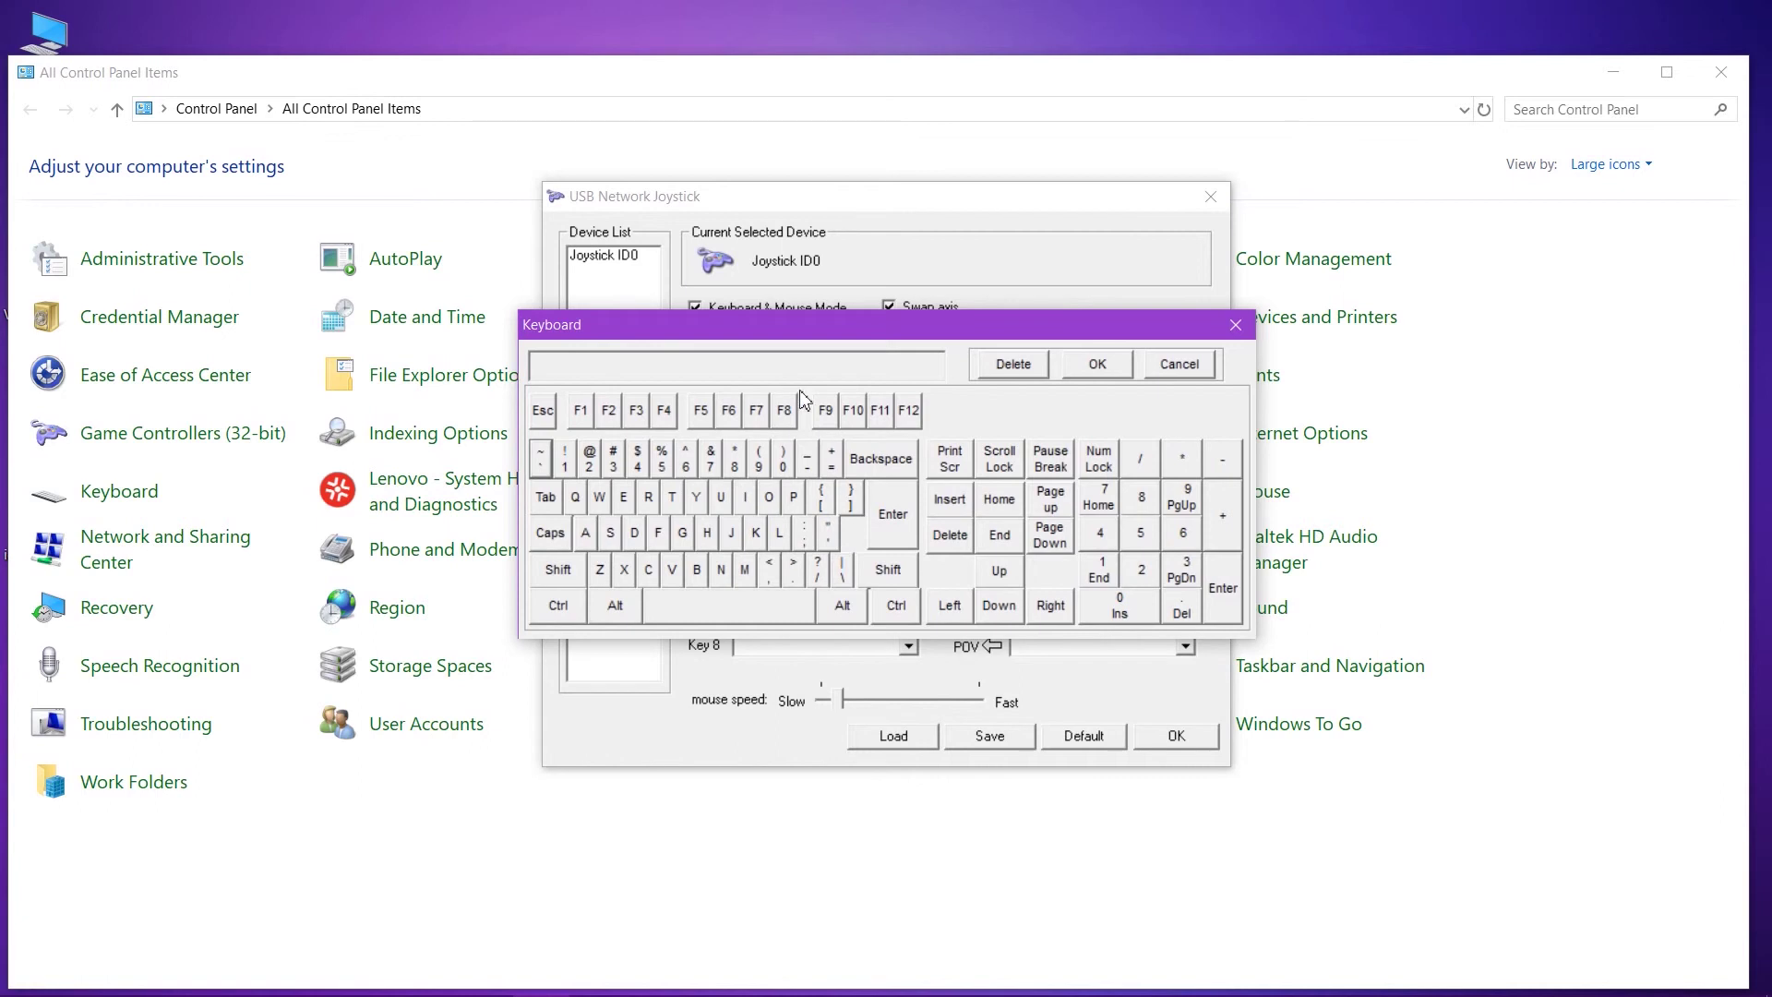
left_click(584, 530)
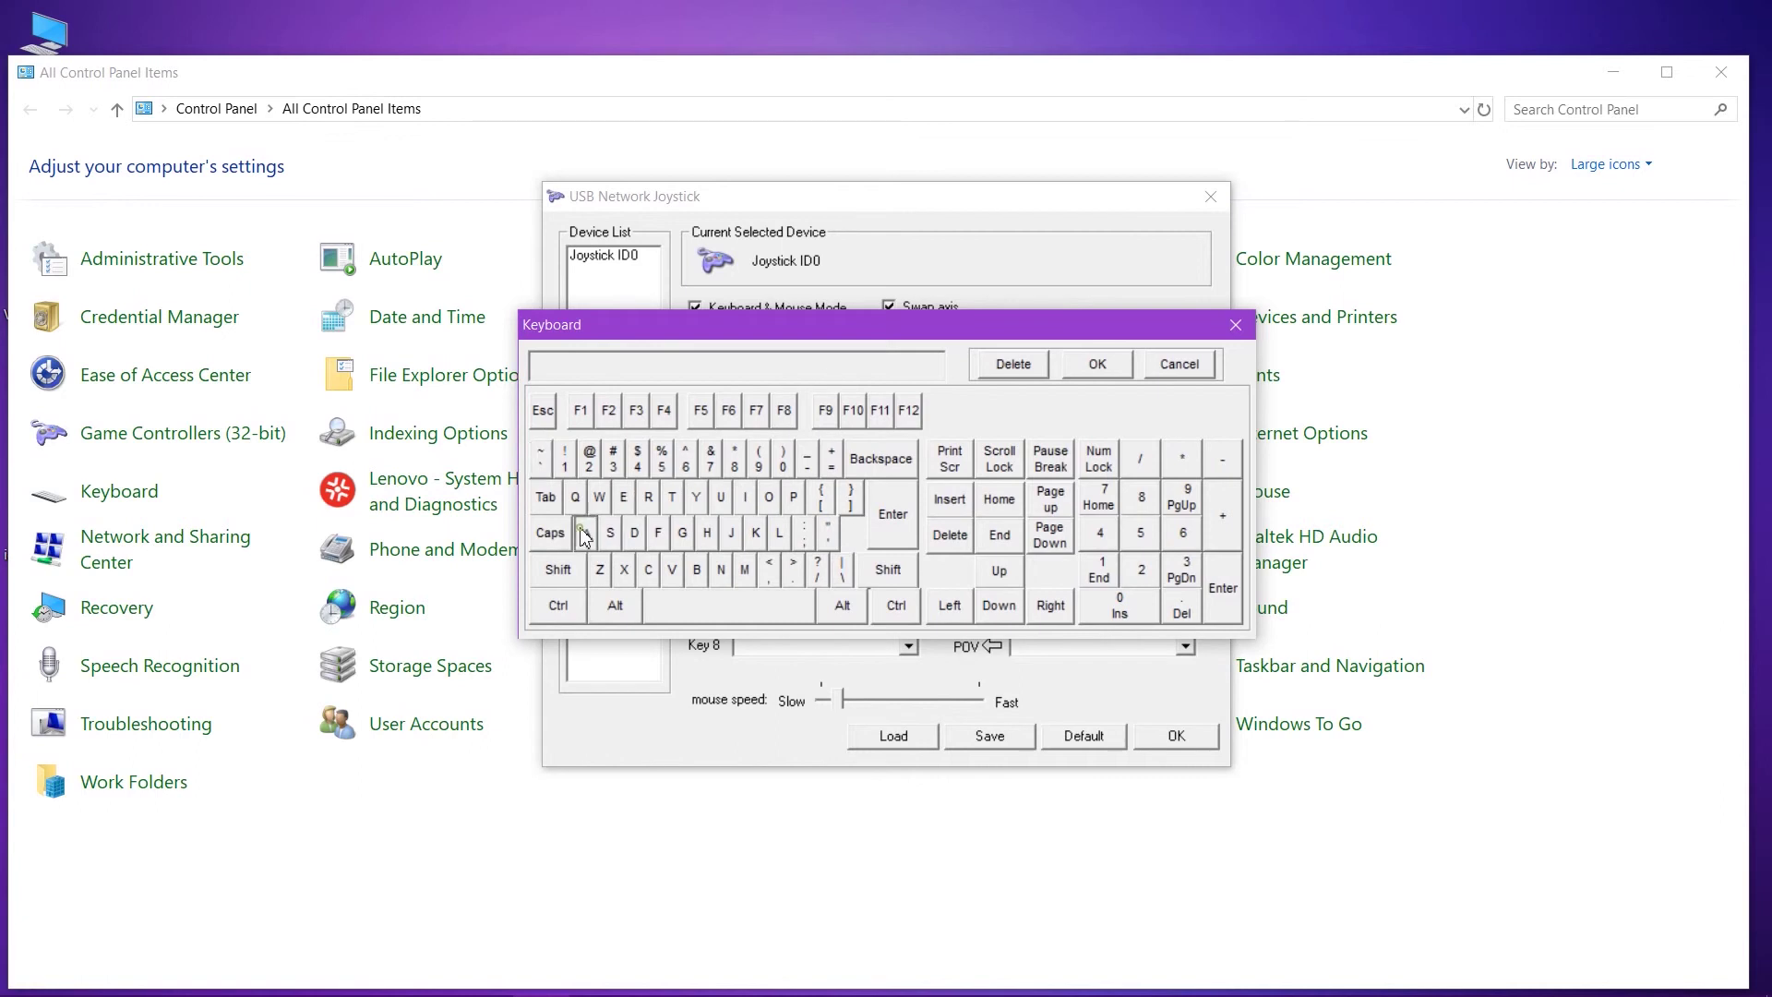
left_click(1087, 366)
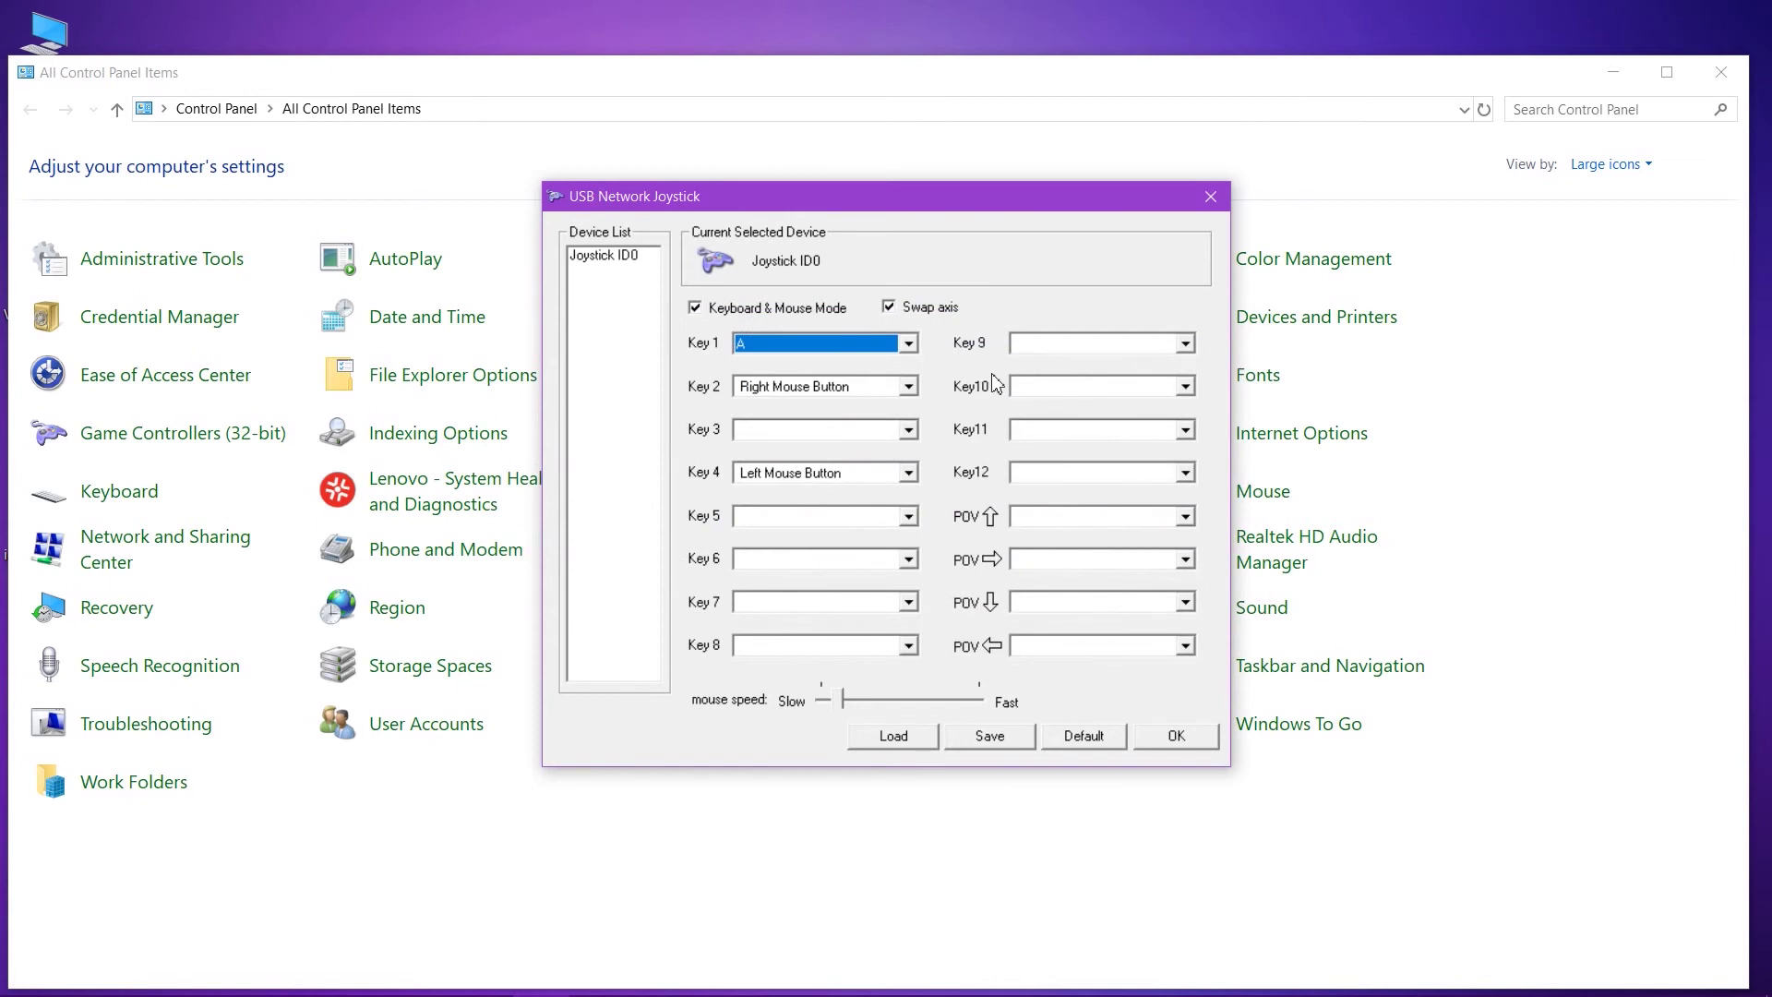
left_click(881, 430)
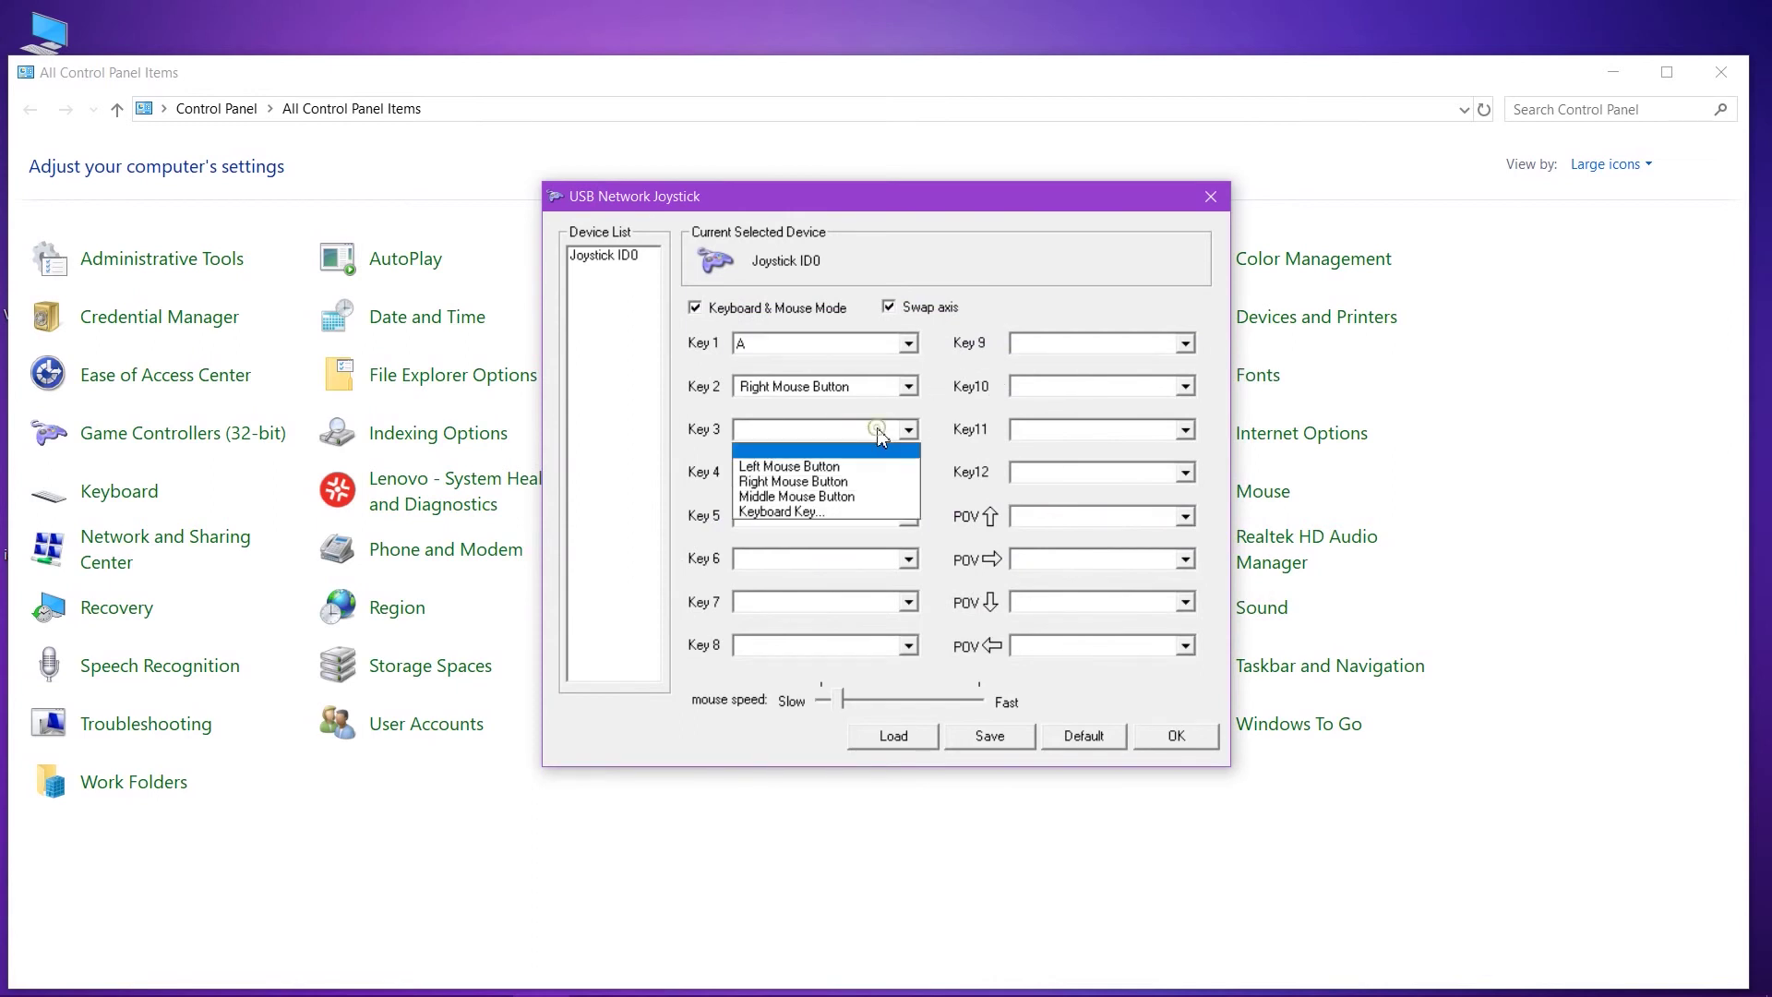
left_click(872, 513)
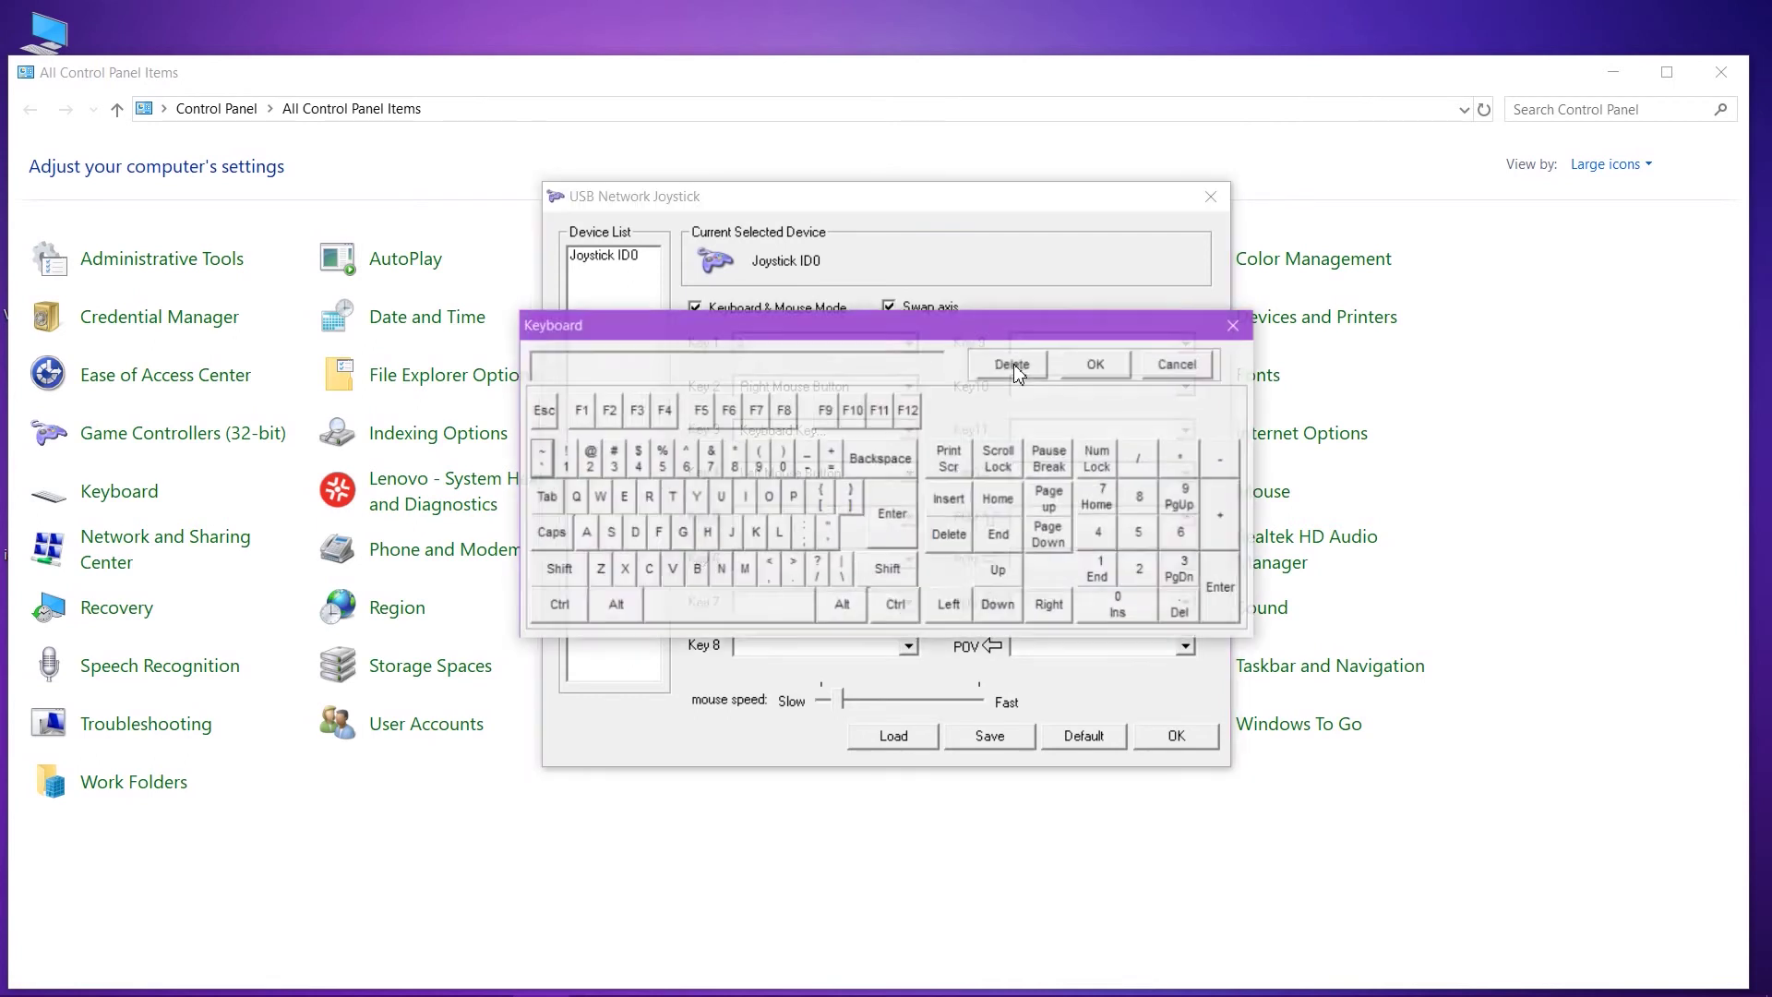
left_click(611, 535)
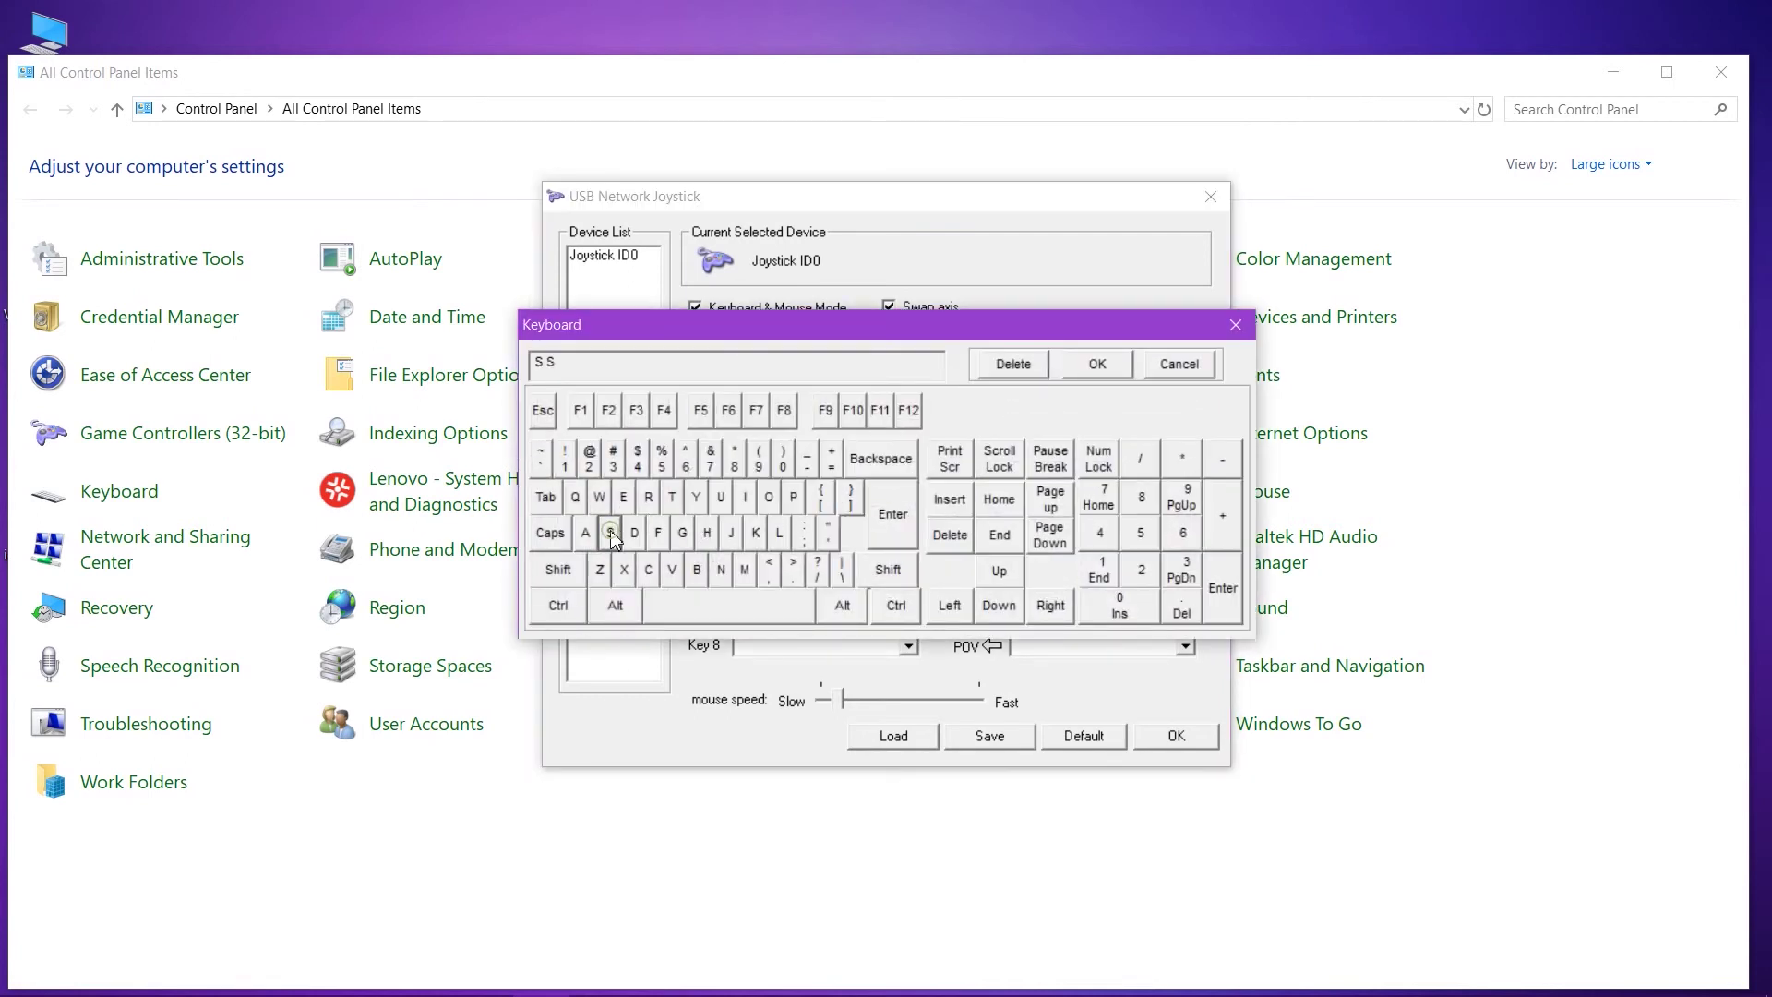
left_click(1013, 365)
left_click(1097, 365)
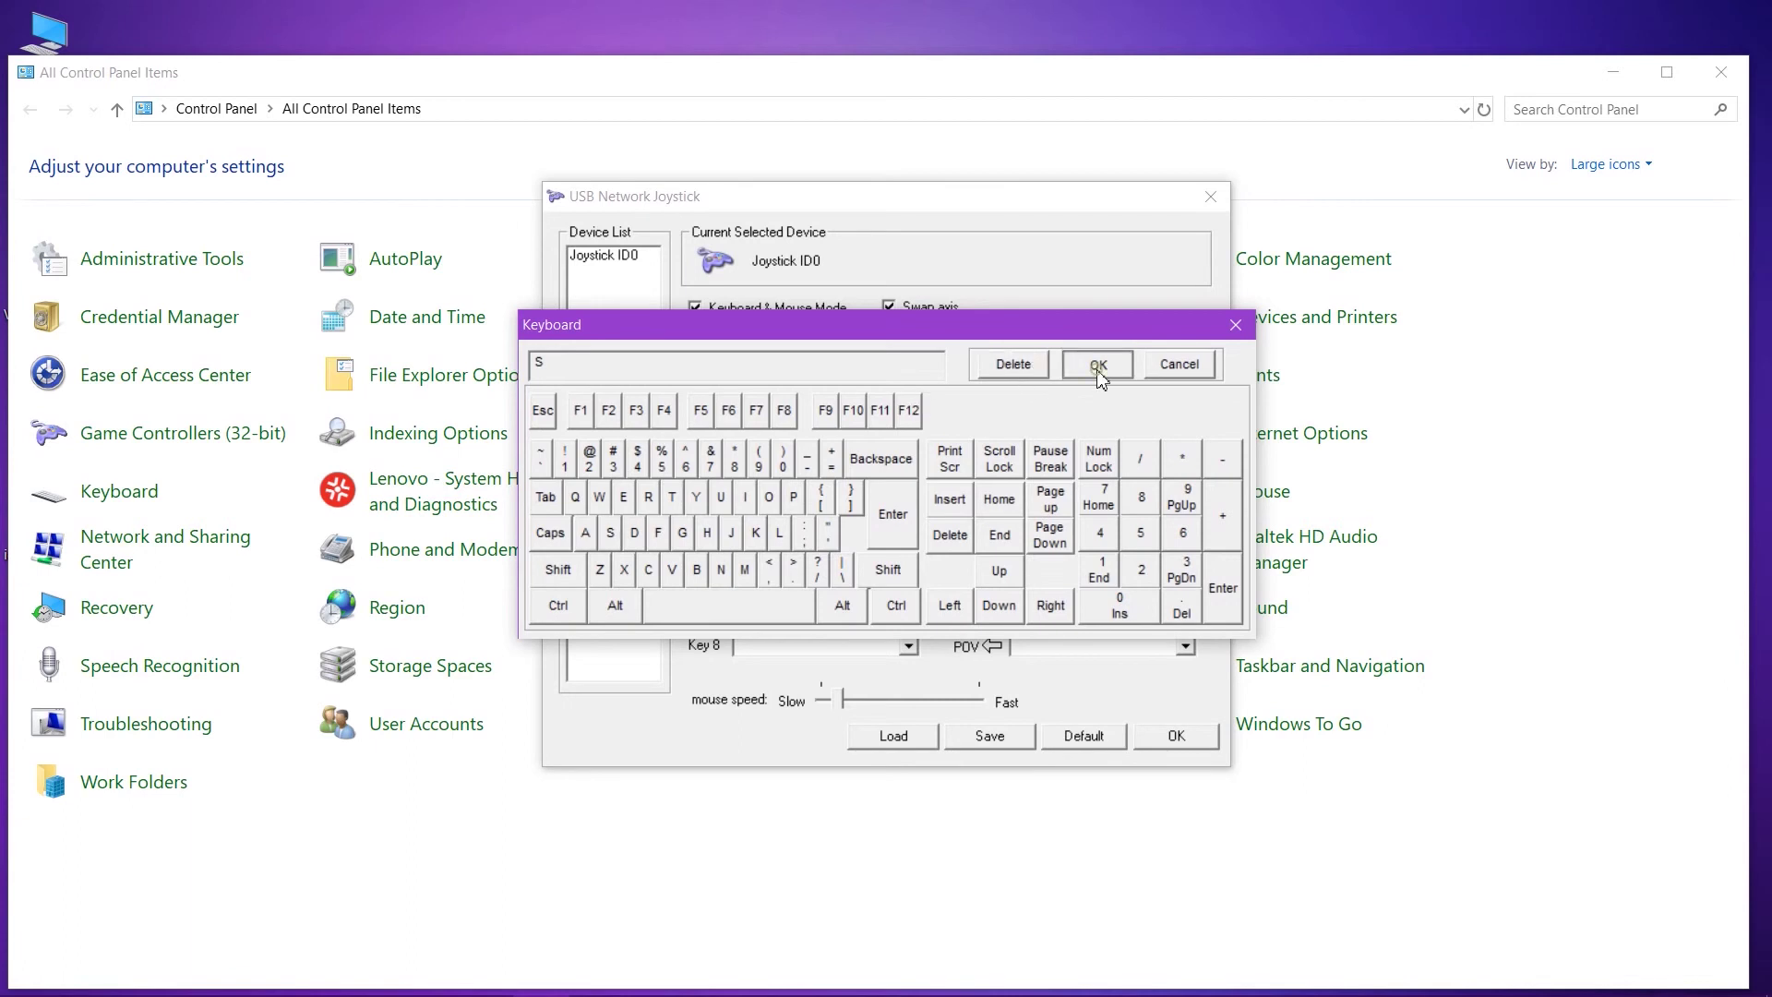
left_click(1176, 738)
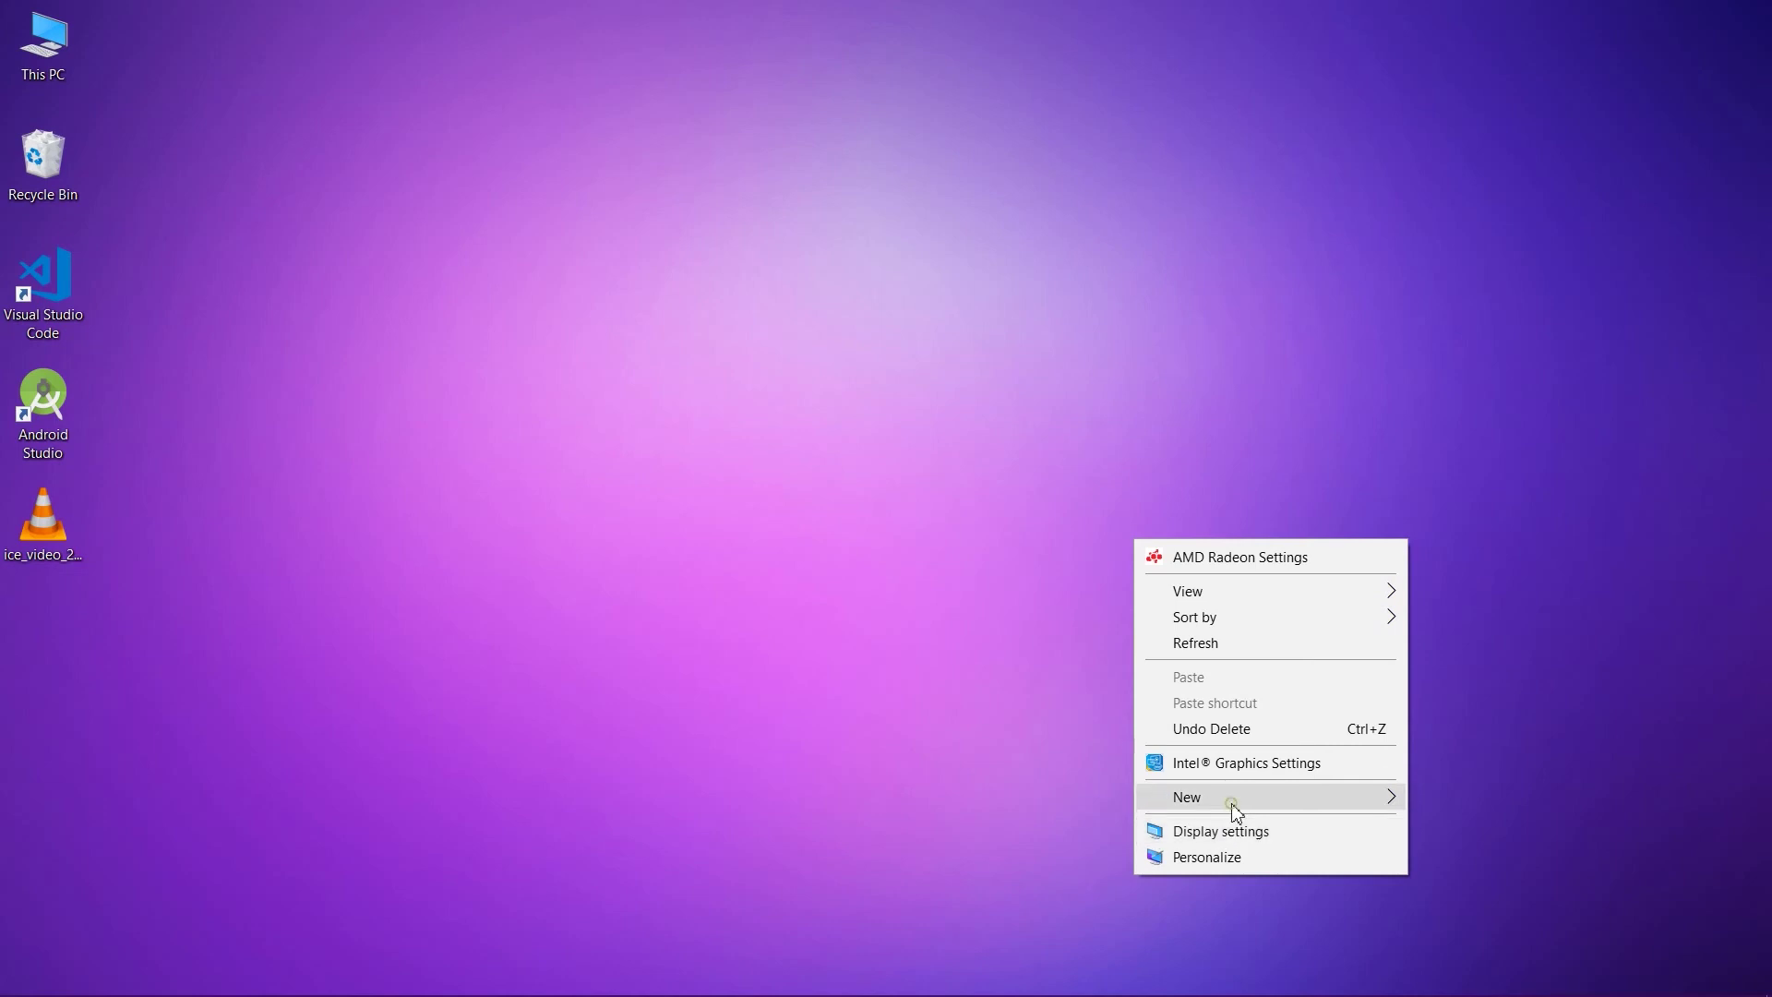
- Create 'New Text Document' on the desktop with its default name and open it in Notepad
mouse_move(1379, 798)
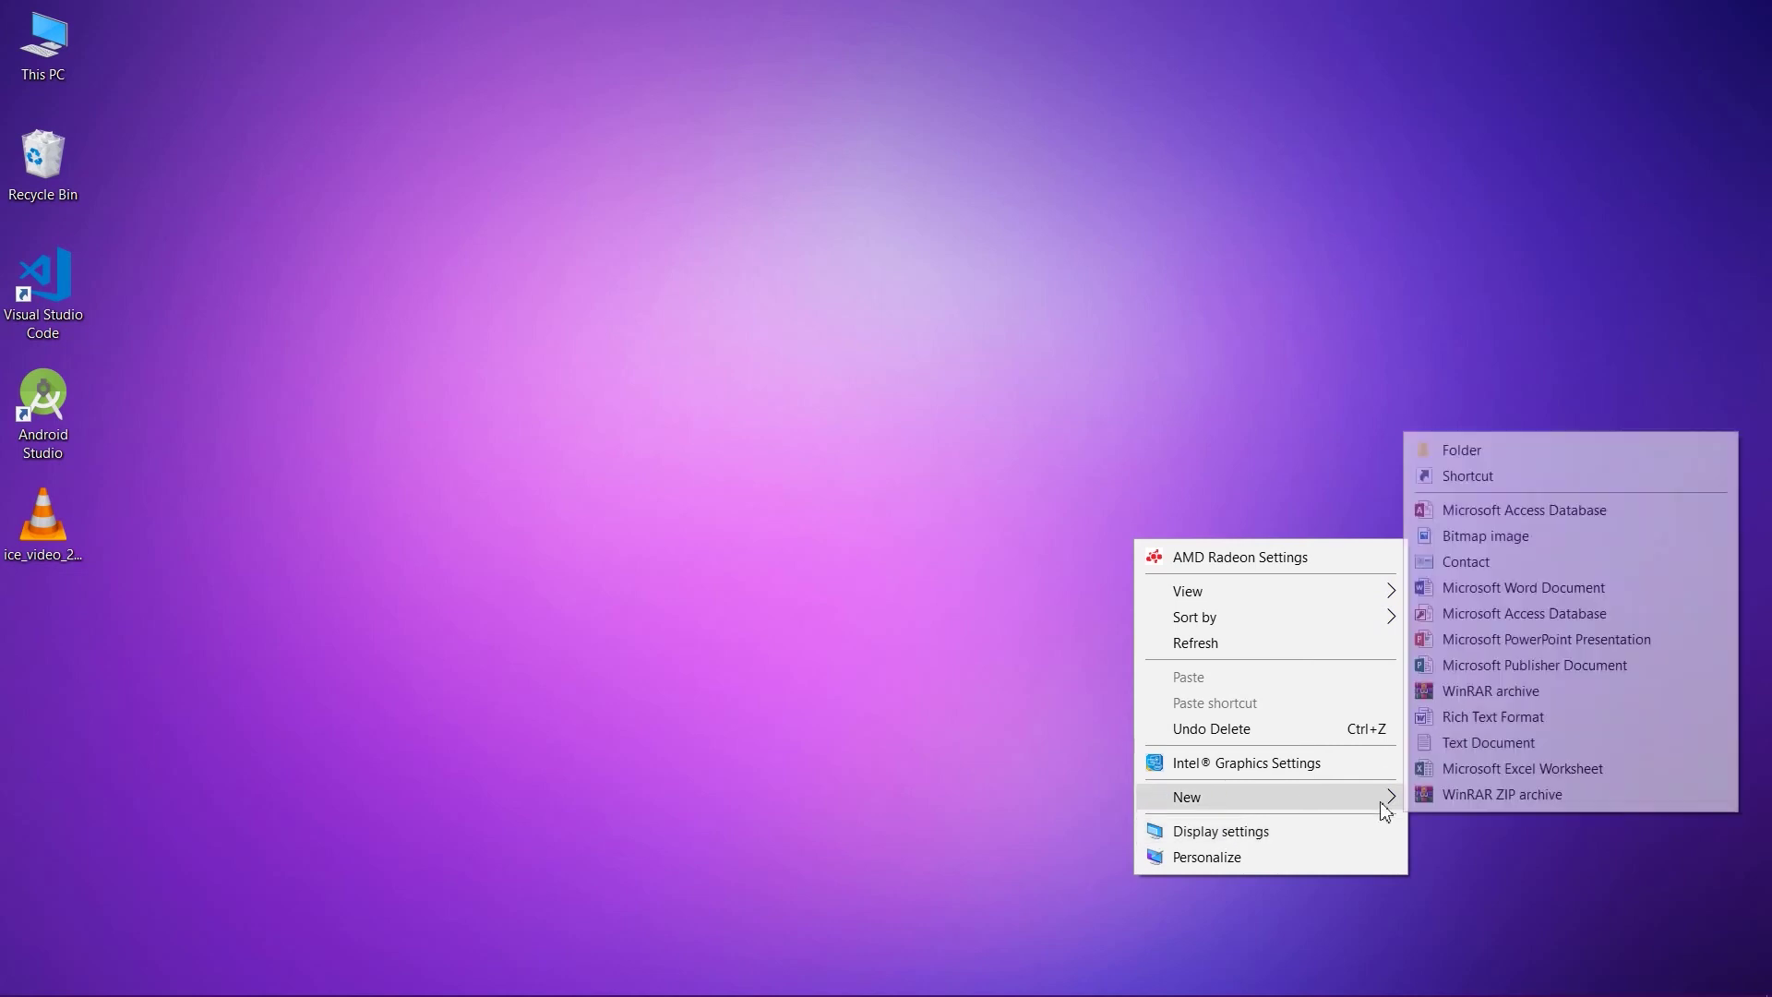
left_click(1532, 742)
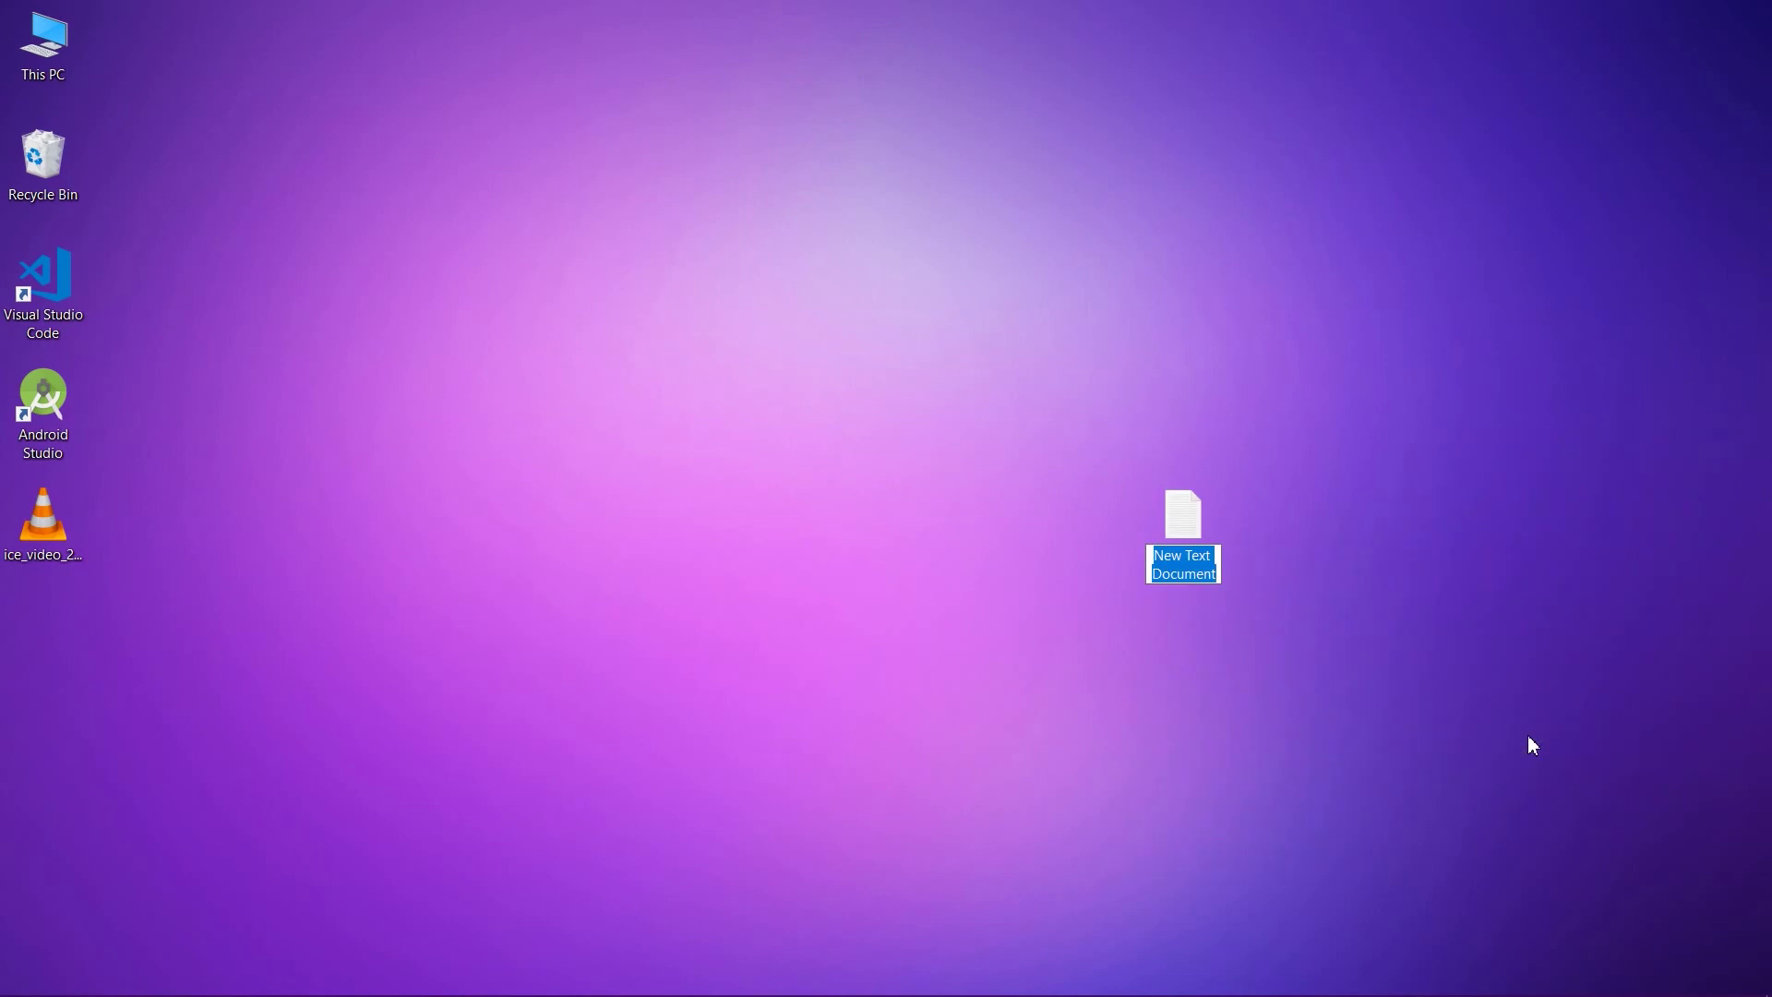
left_click(1373, 814)
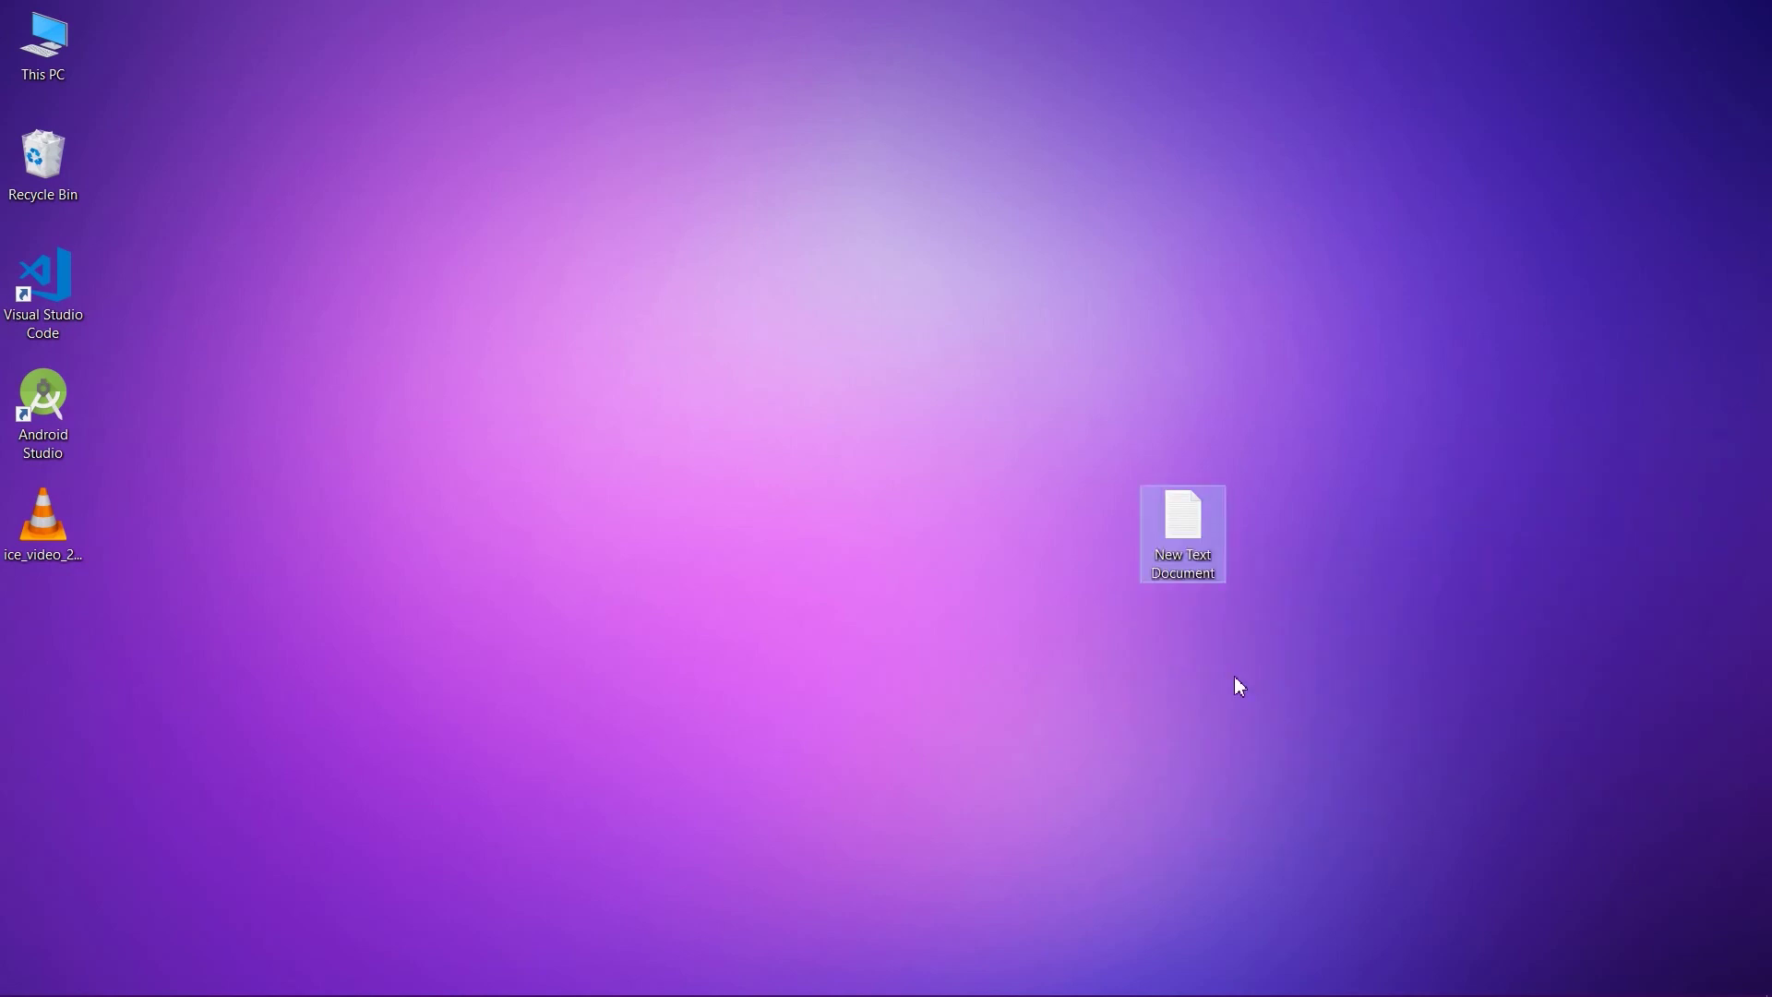
double_click(1152, 529)
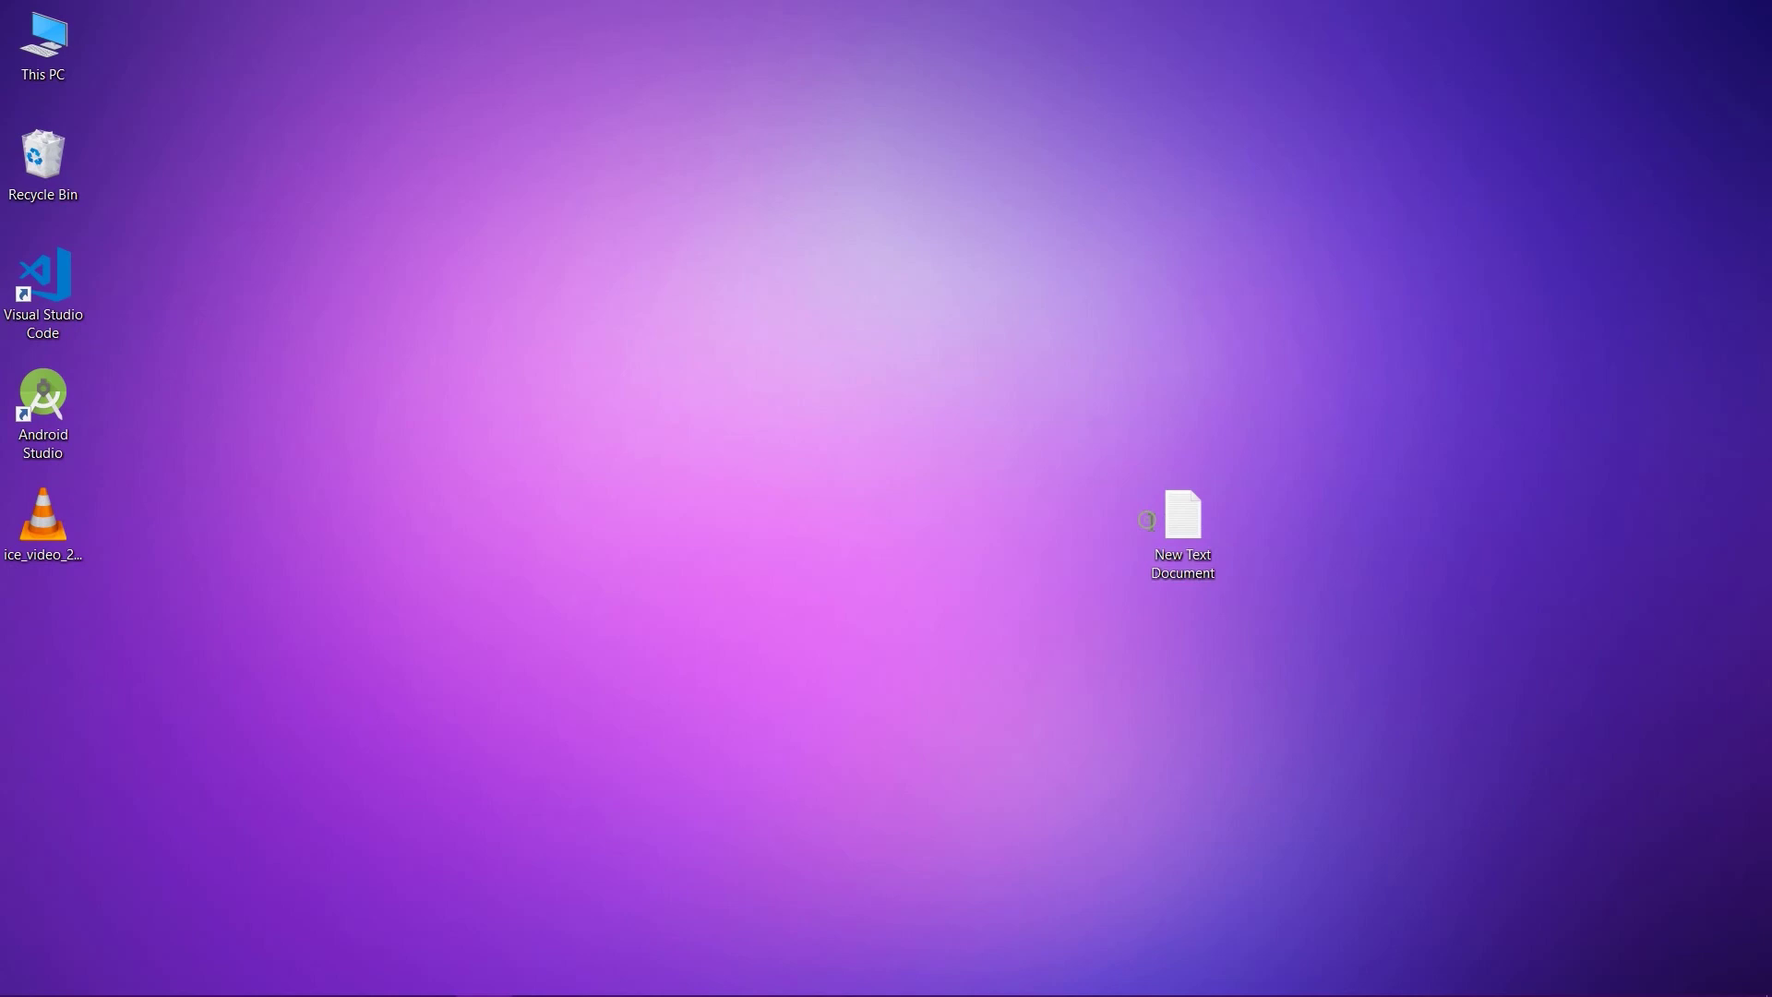
- Type 'aaaassssssssssaaaassas' with the gamepad, then close Notepad without saving
type("aaaa")
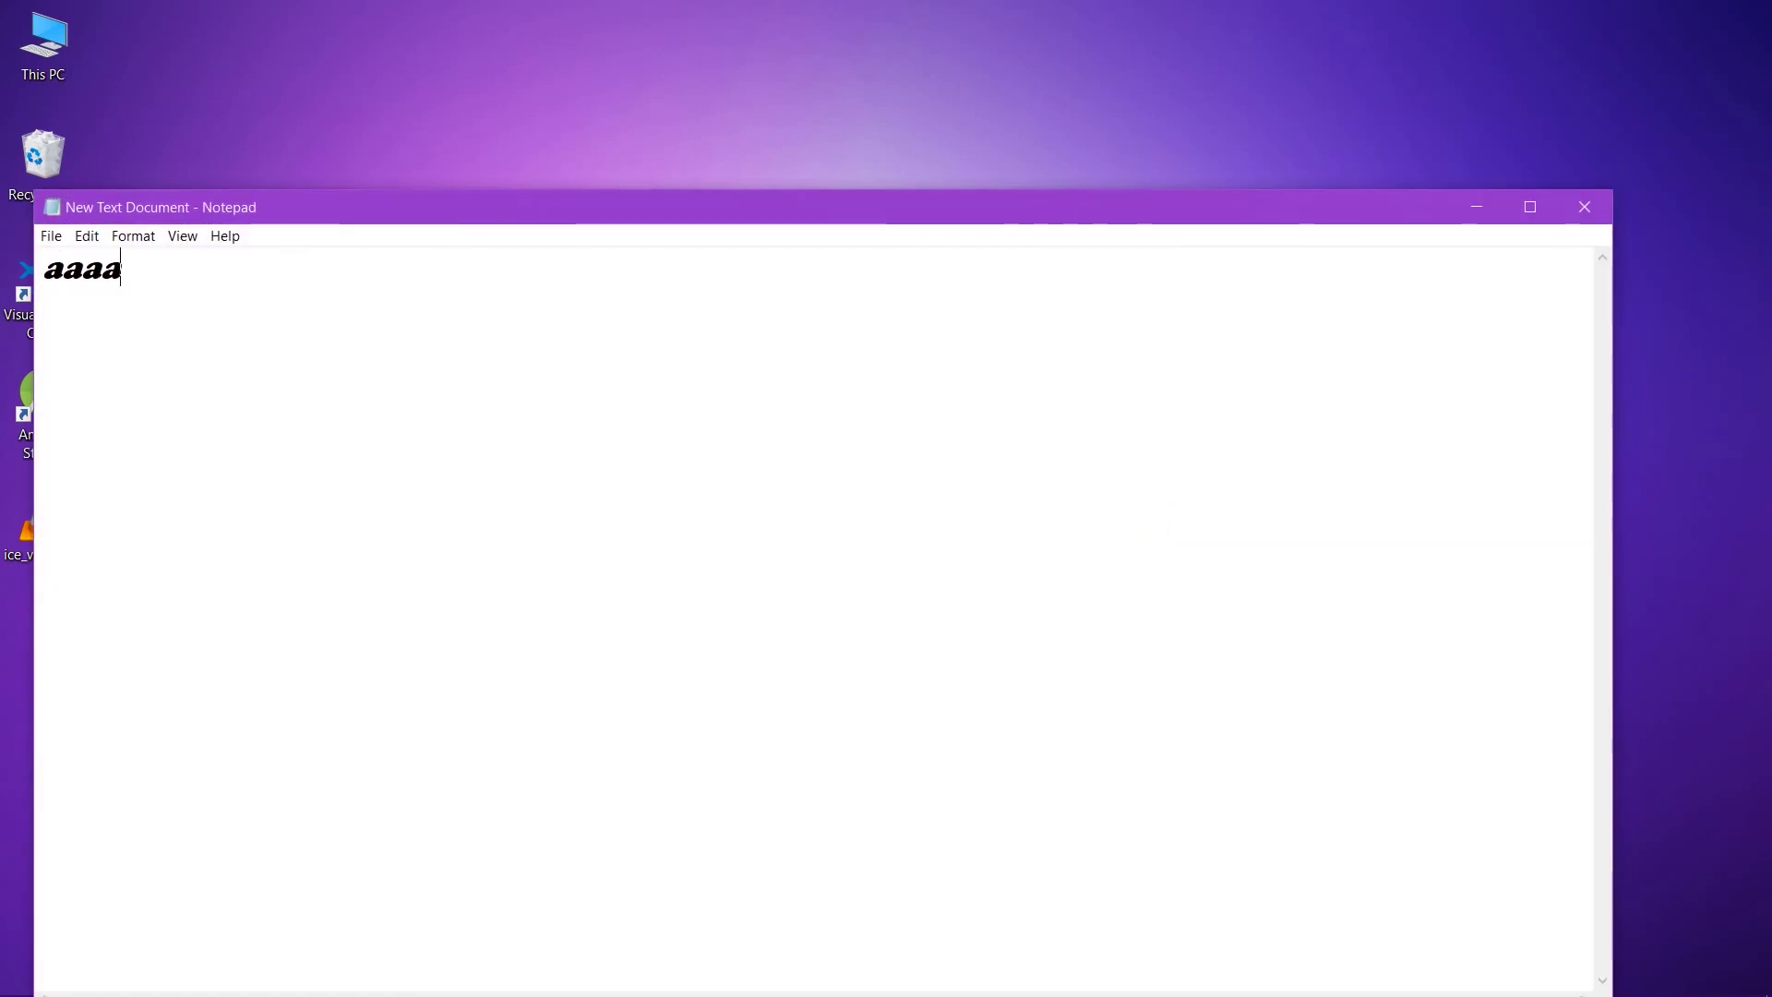
type("ssssssssssaaaassssssssss")
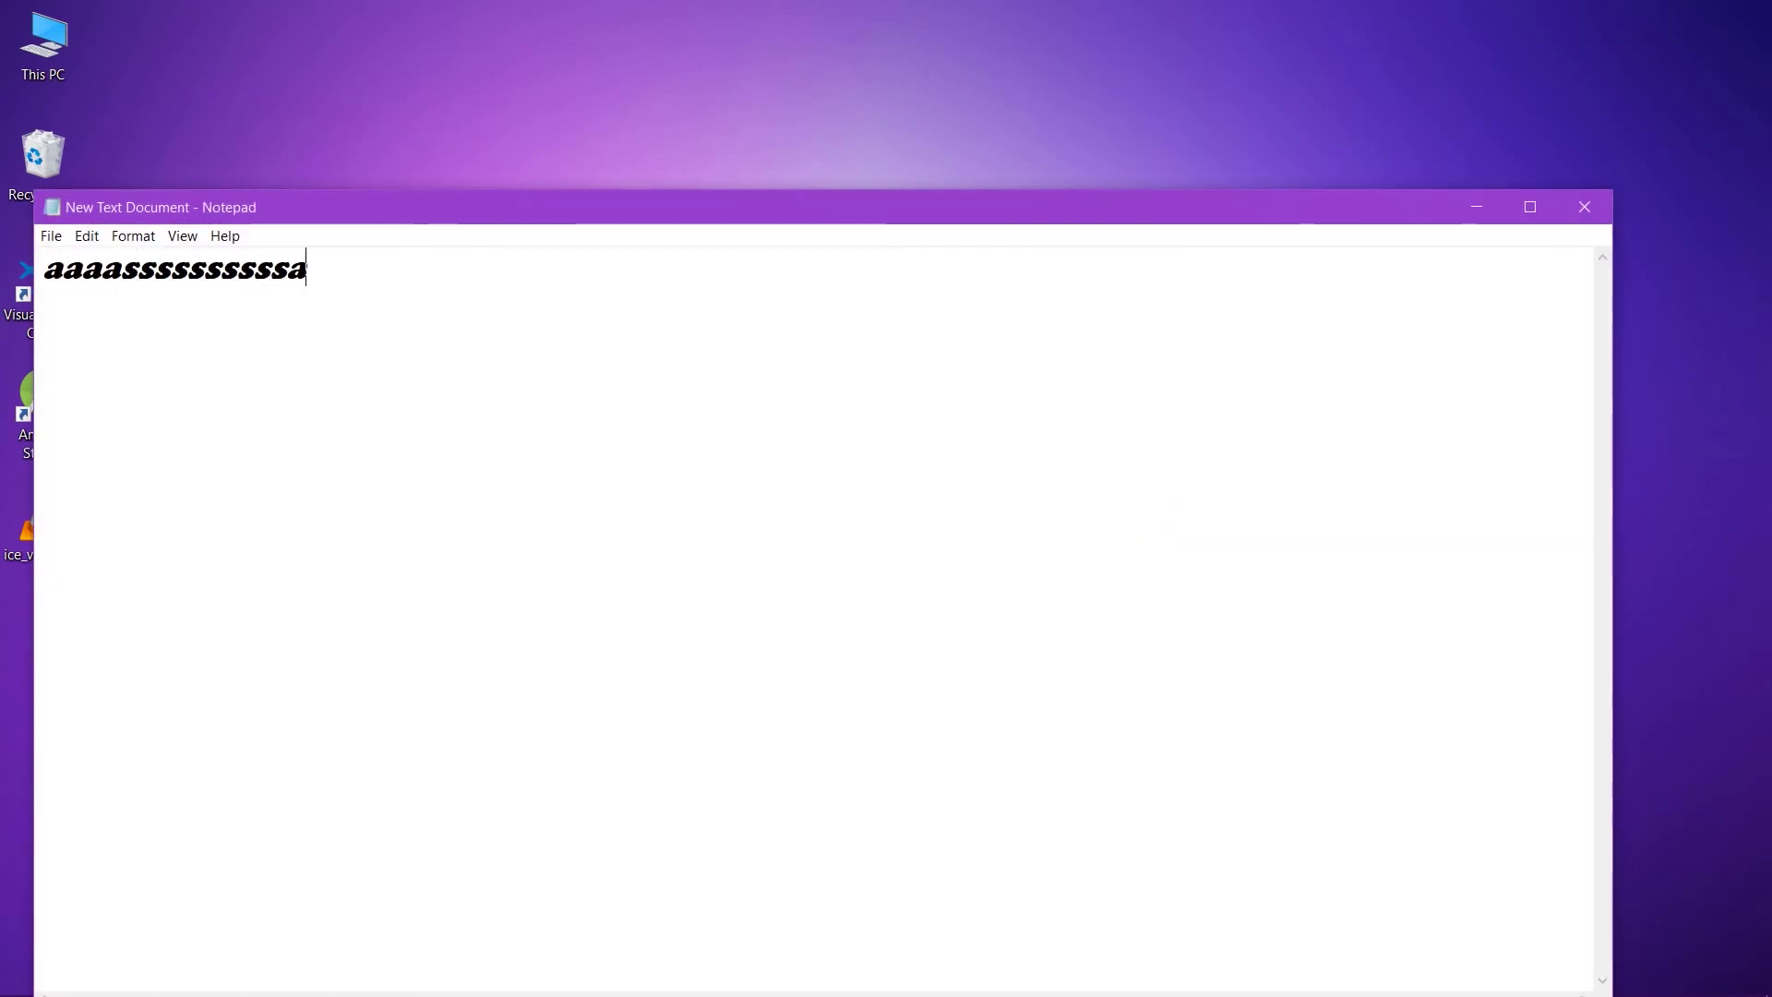
type("a")
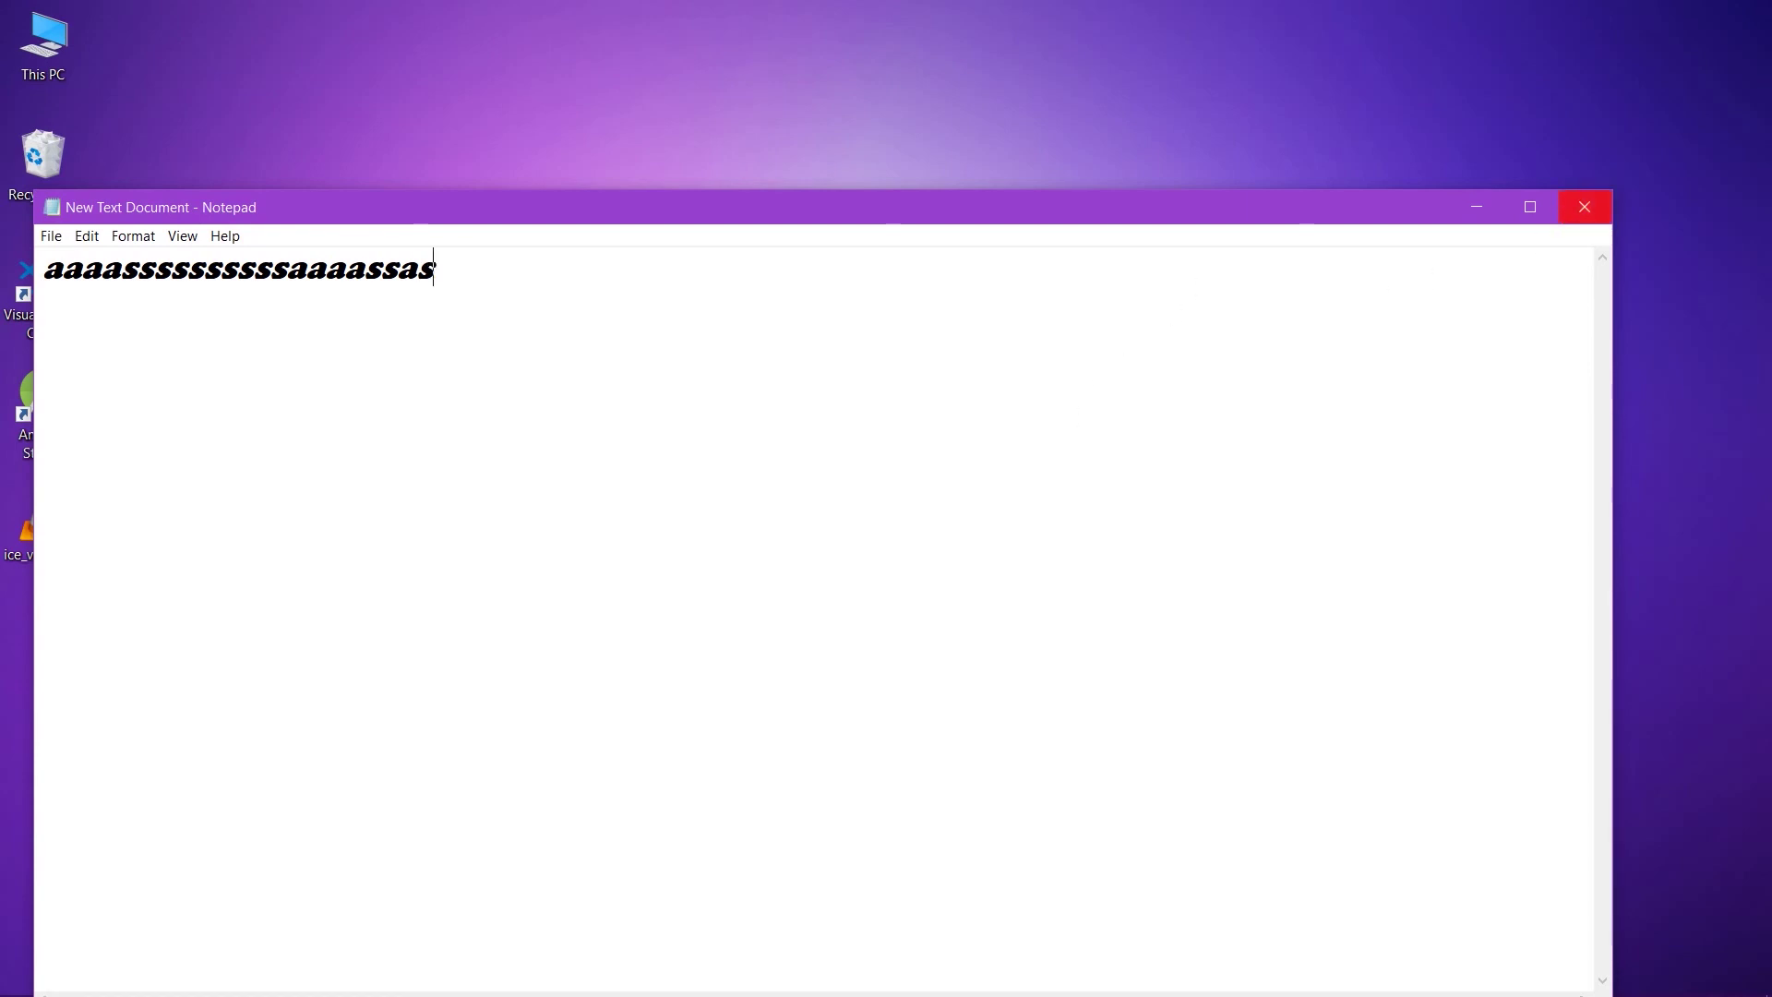
left_click(1584, 214)
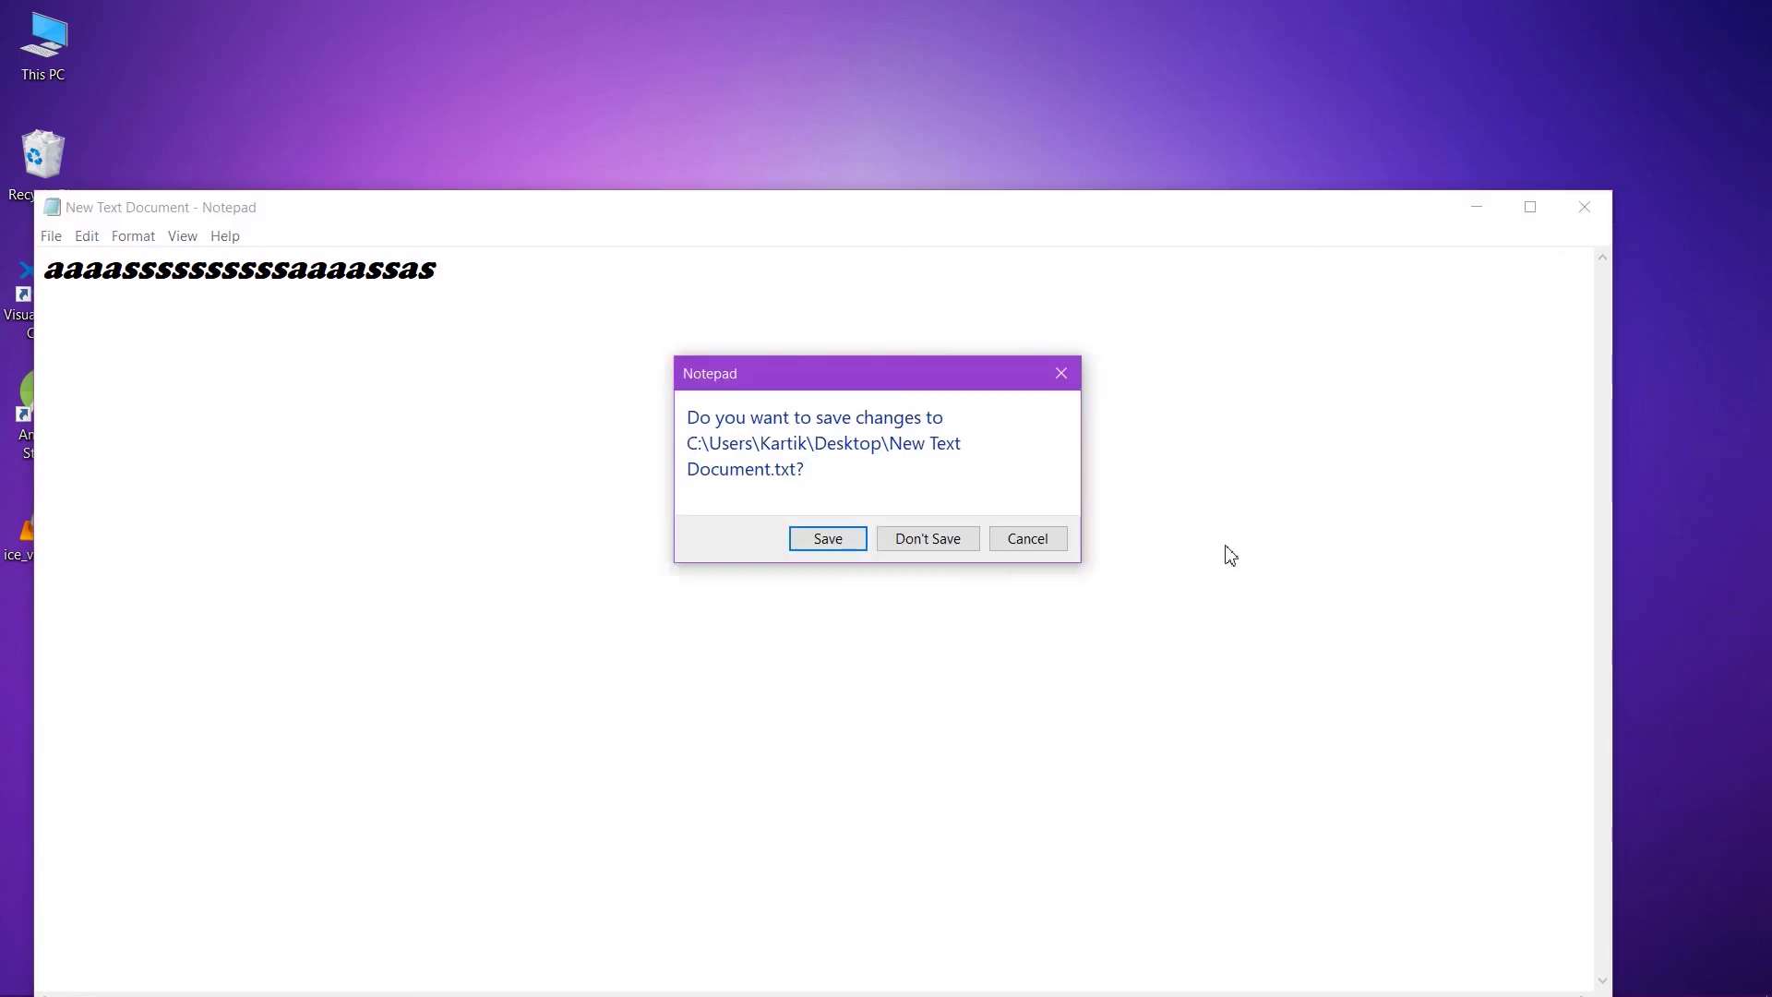
left_click(948, 545)
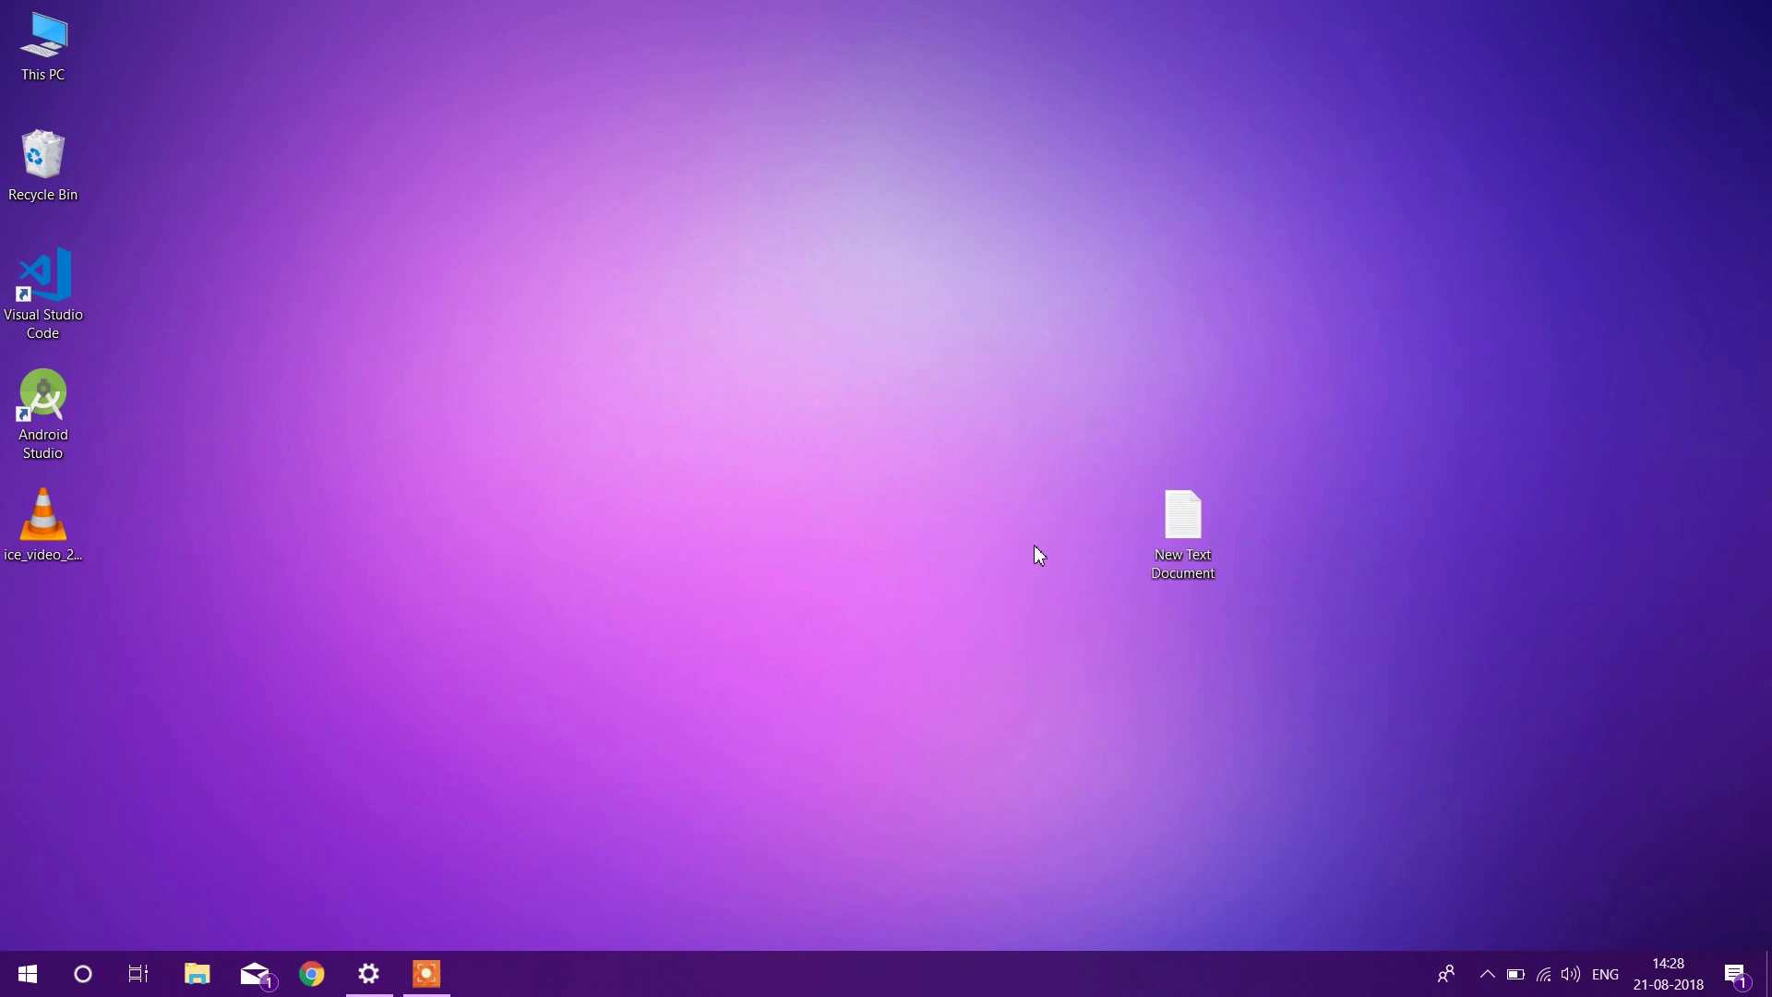